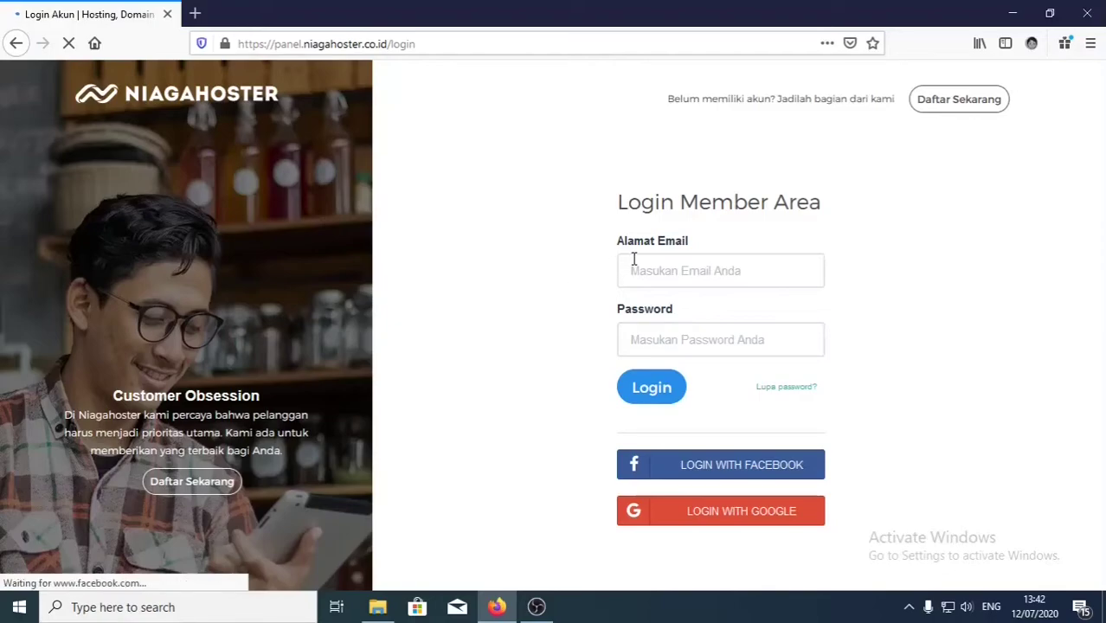
Log in to the Niagahoster member area, filling the email and password fields from the first saved login.
click(645, 265)
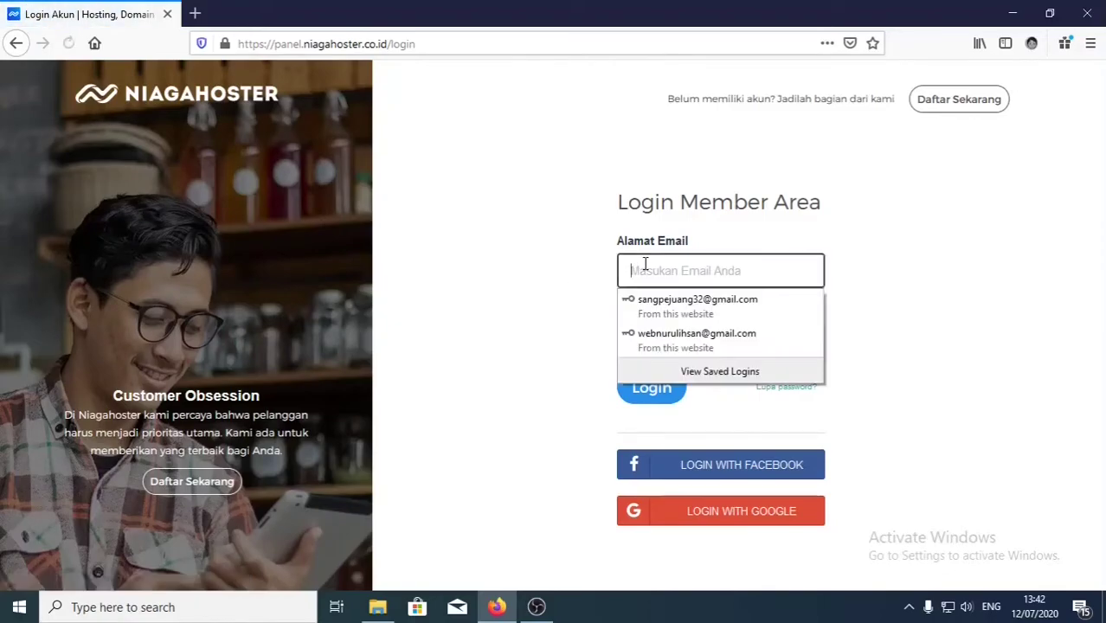
click(704, 214)
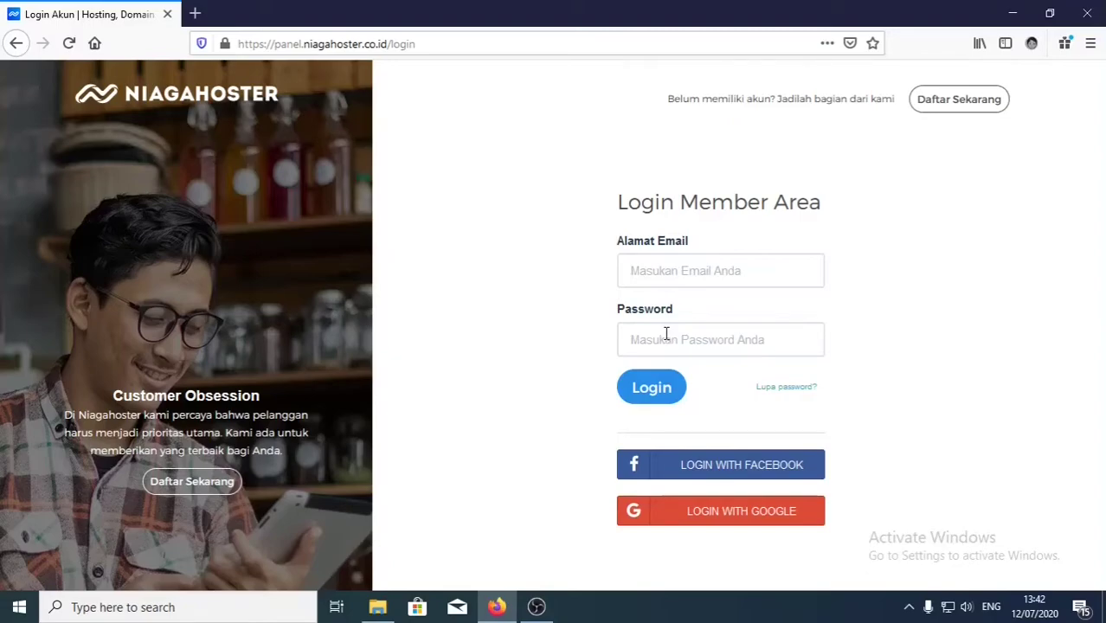
click(664, 278)
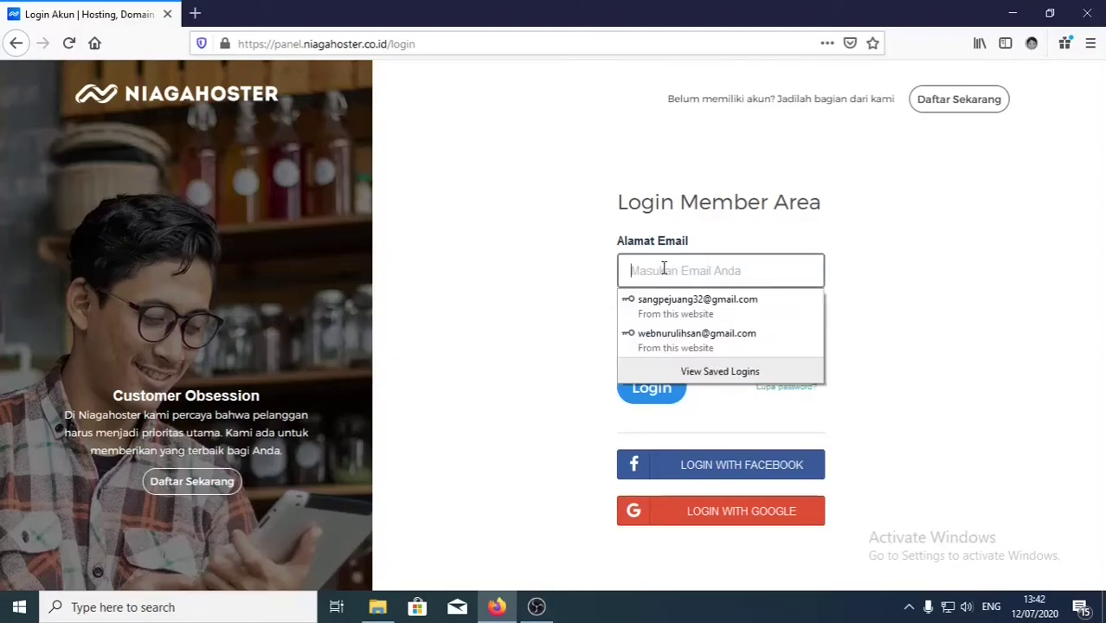
click(690, 308)
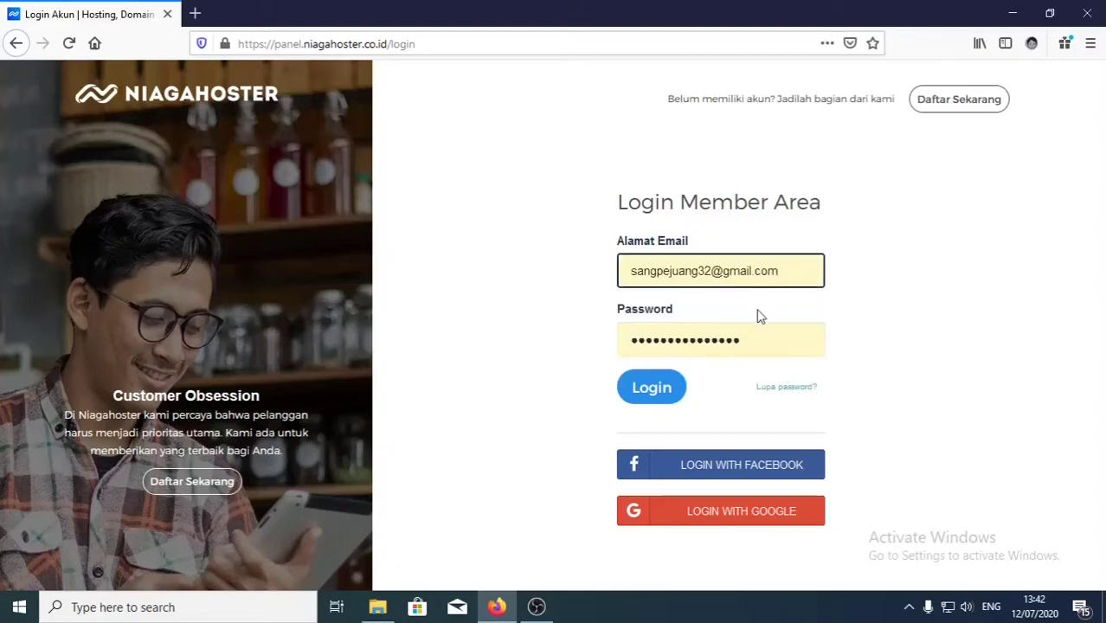
click(653, 389)
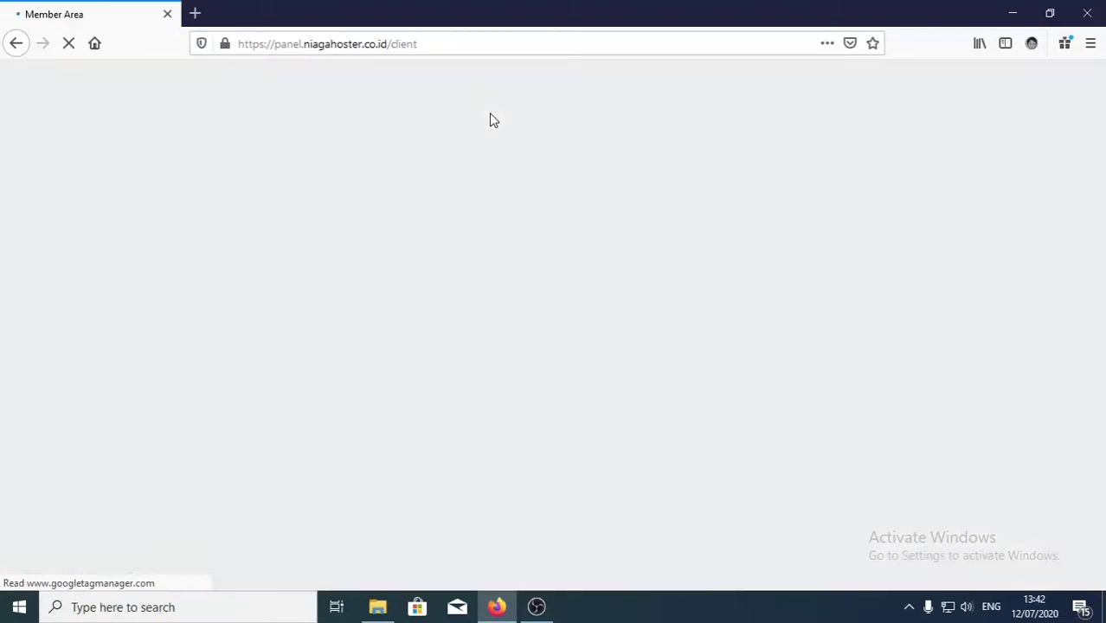
Find belajar-asj.site among the active domain services and open its management page.
scroll(486, 387, down, 4)
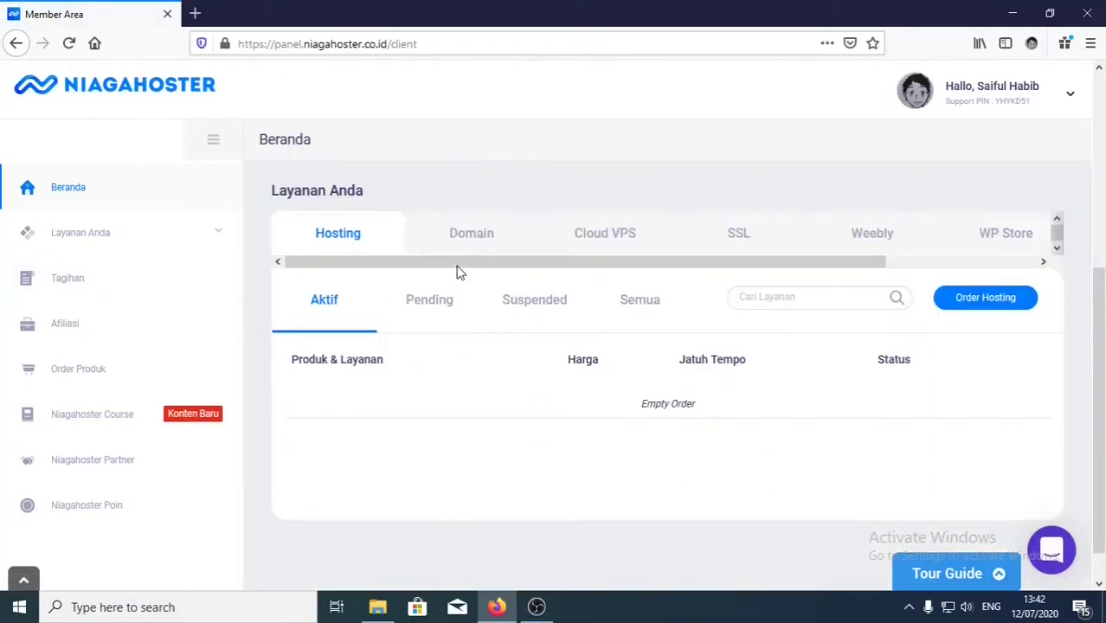
click(470, 241)
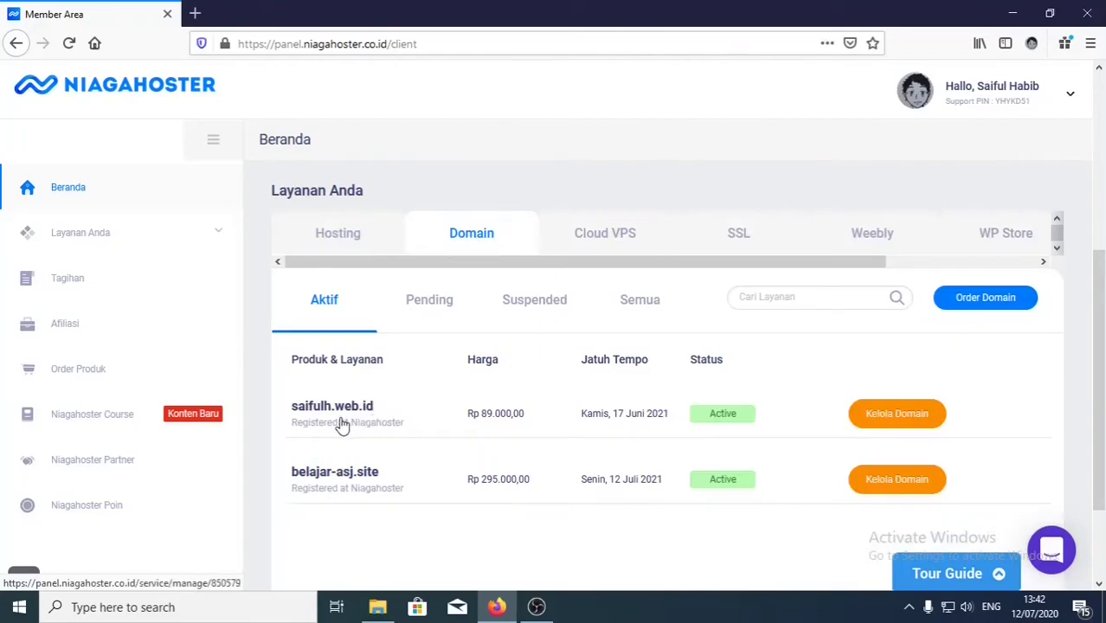
scroll(395, 457, down, 2)
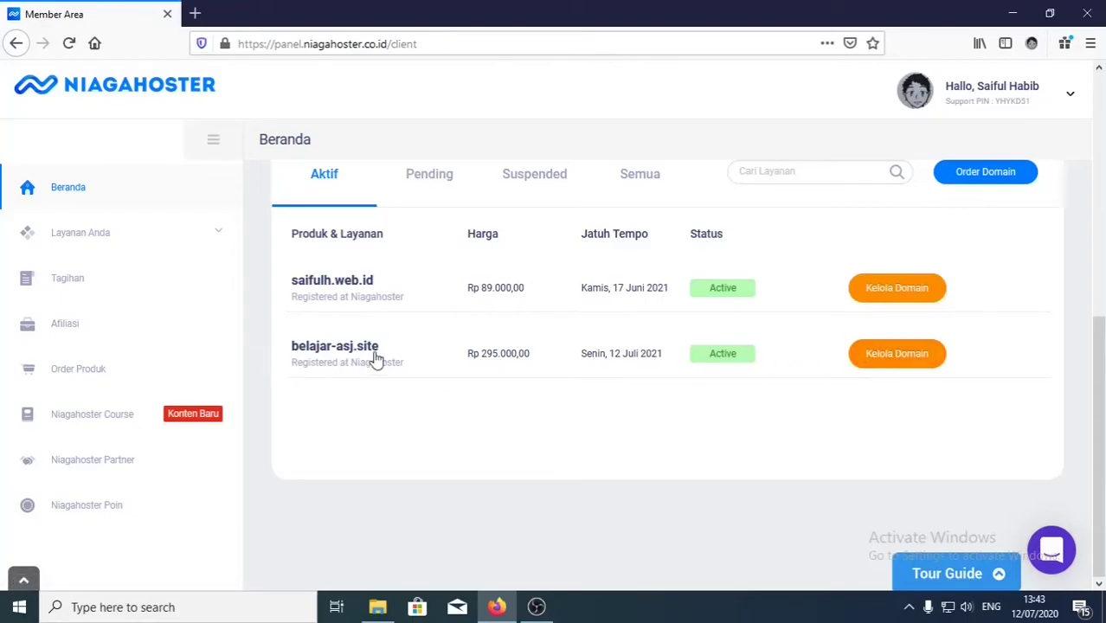
click(875, 359)
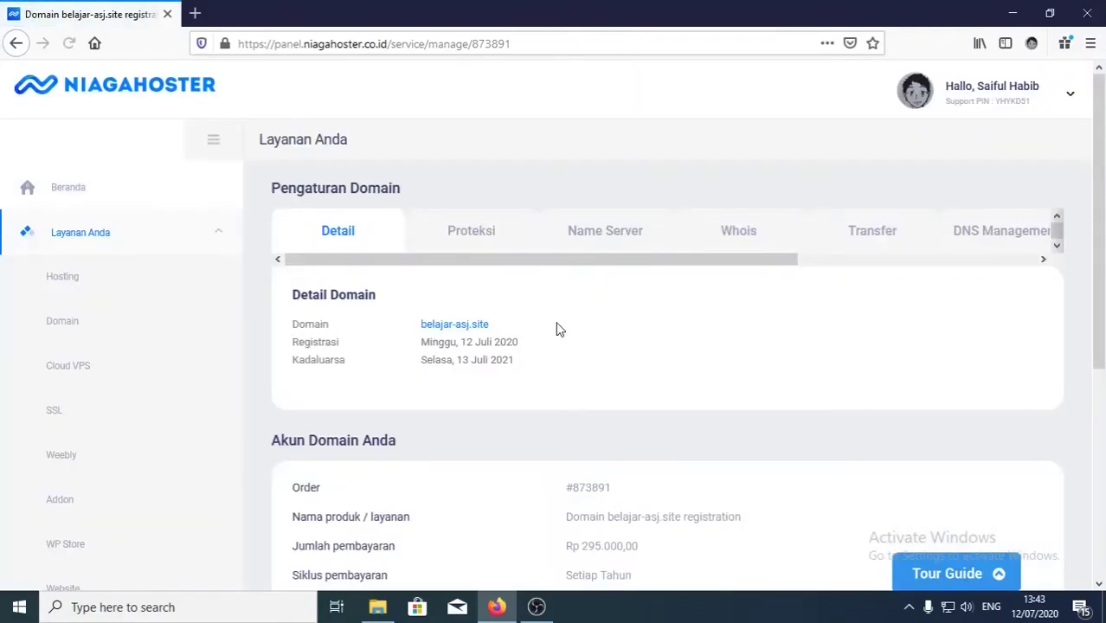
Review the account and order details of the belajar-asj.site domain.
scroll(448, 400, down, 3)
scroll(449, 397, down, 3)
scroll(449, 391, up, 1)
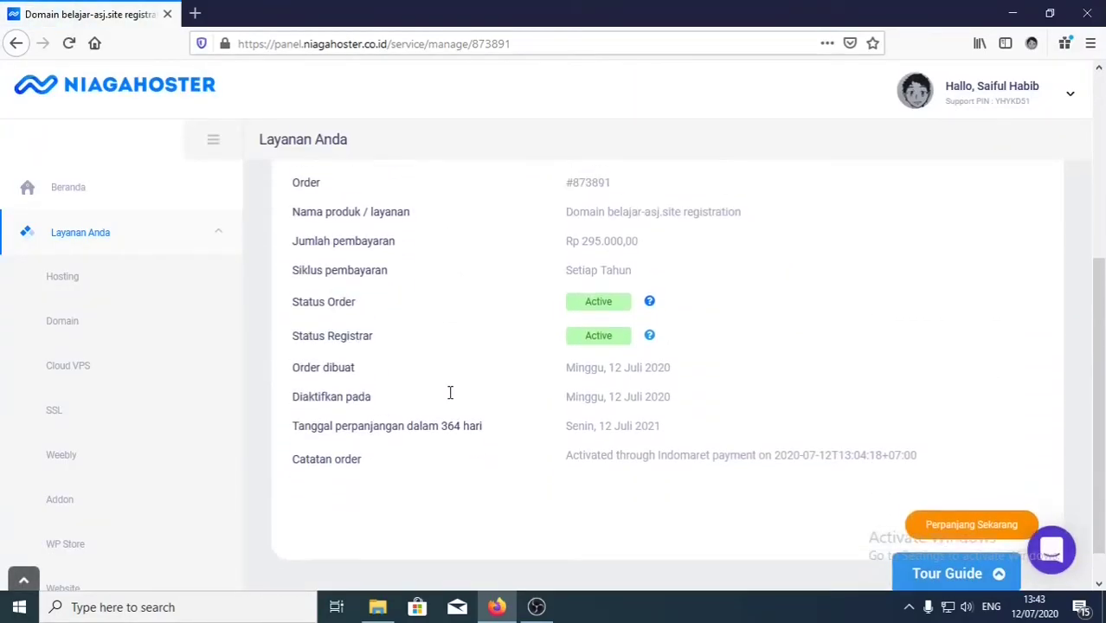
drag(638, 254, 734, 256)
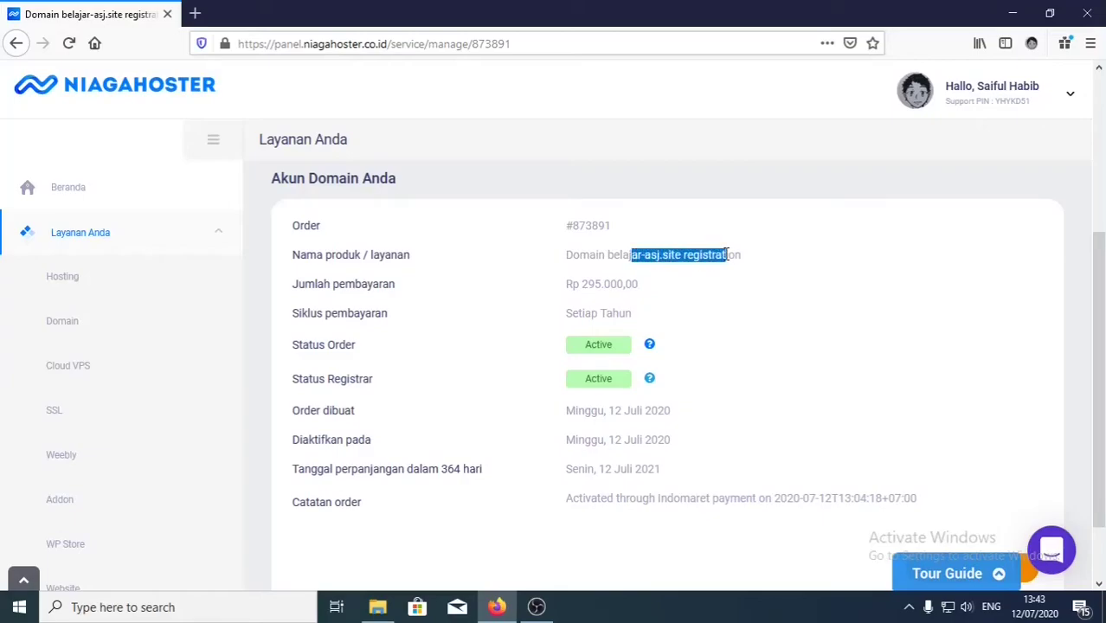
click(690, 285)
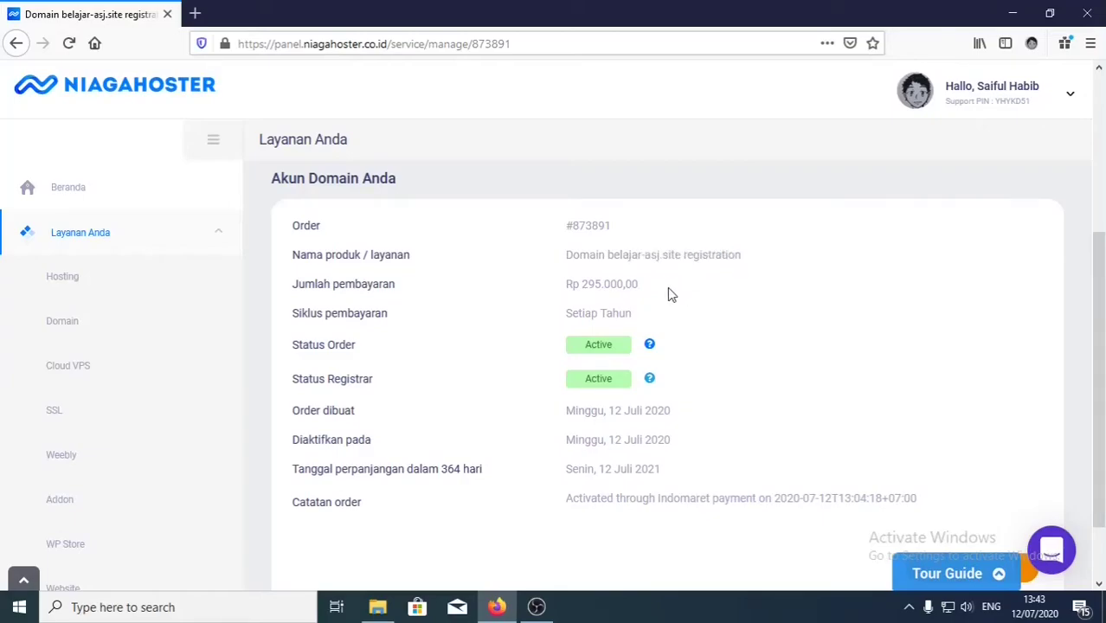
Examine the domain's protection, name server, Whois contact and transfer settings in turn.
scroll(624, 312, up, 4)
click(467, 236)
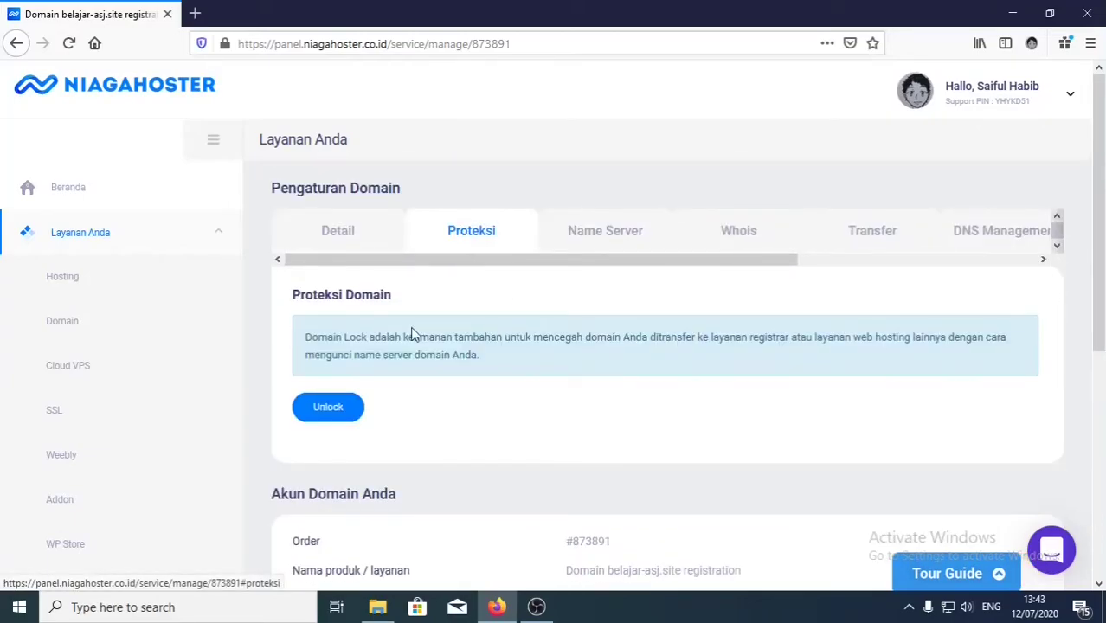
scroll(493, 403, down, 5)
scroll(494, 400, up, 5)
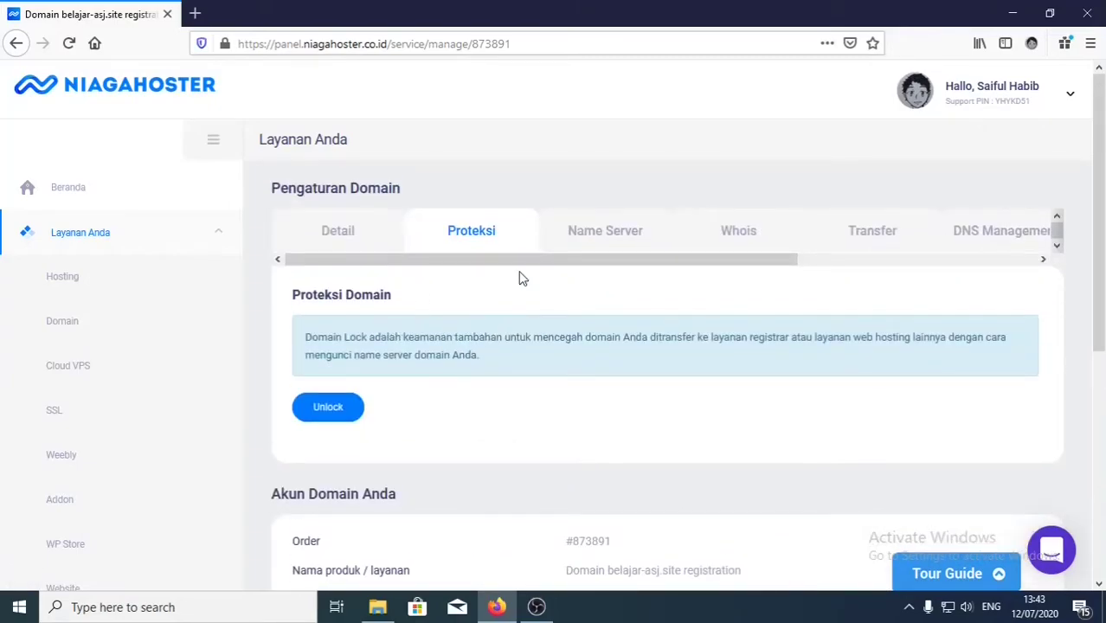
click(623, 238)
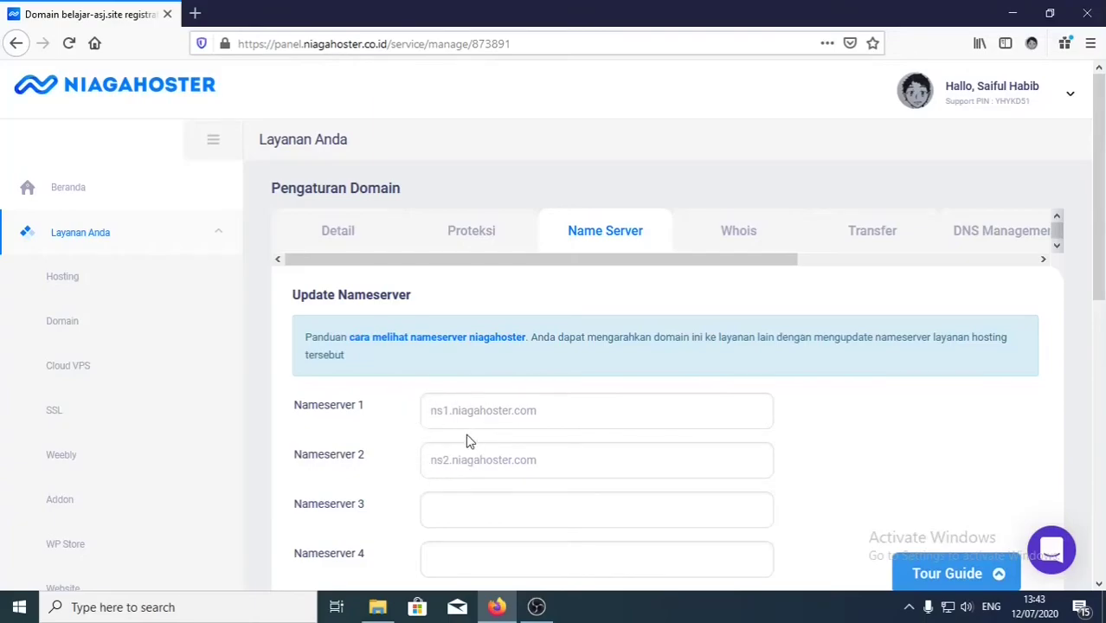
click(745, 227)
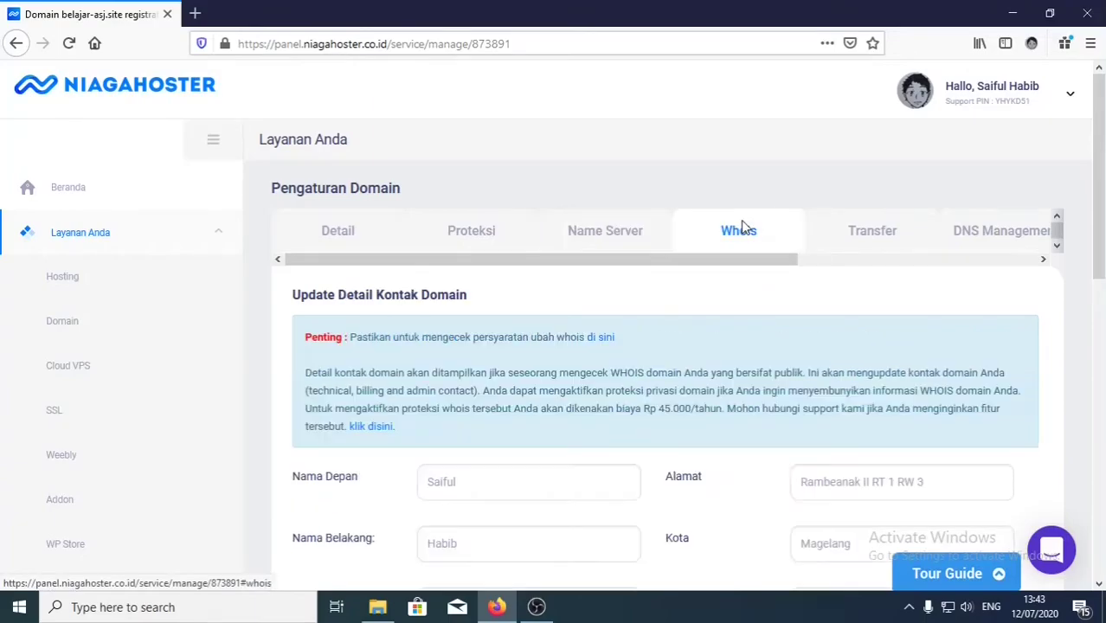
scroll(519, 398, down, 3)
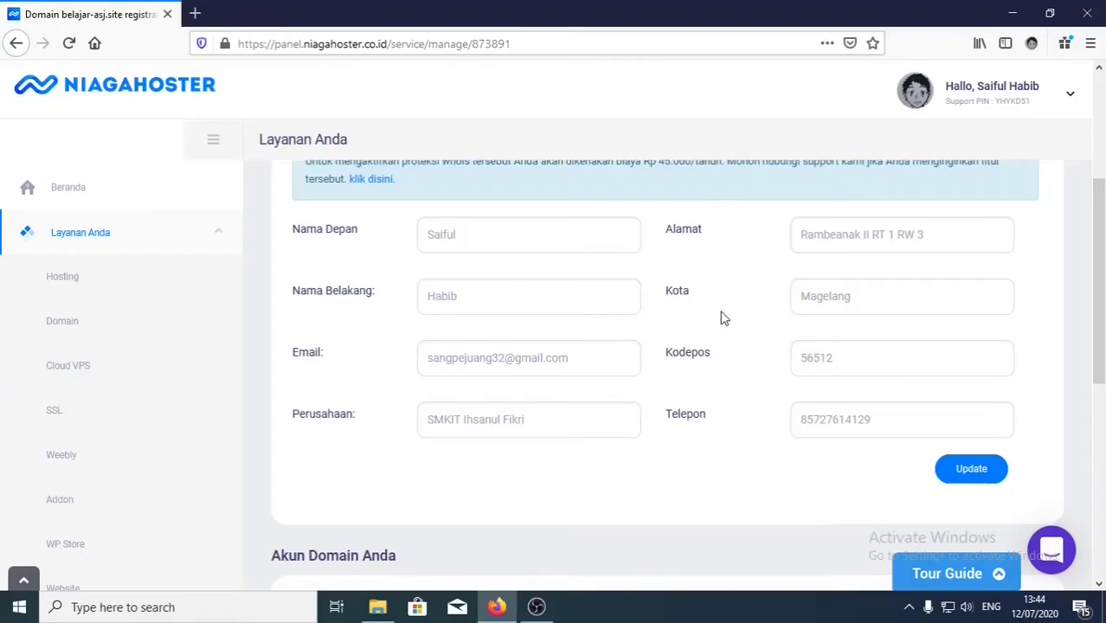
scroll(692, 316, up, 3)
click(863, 242)
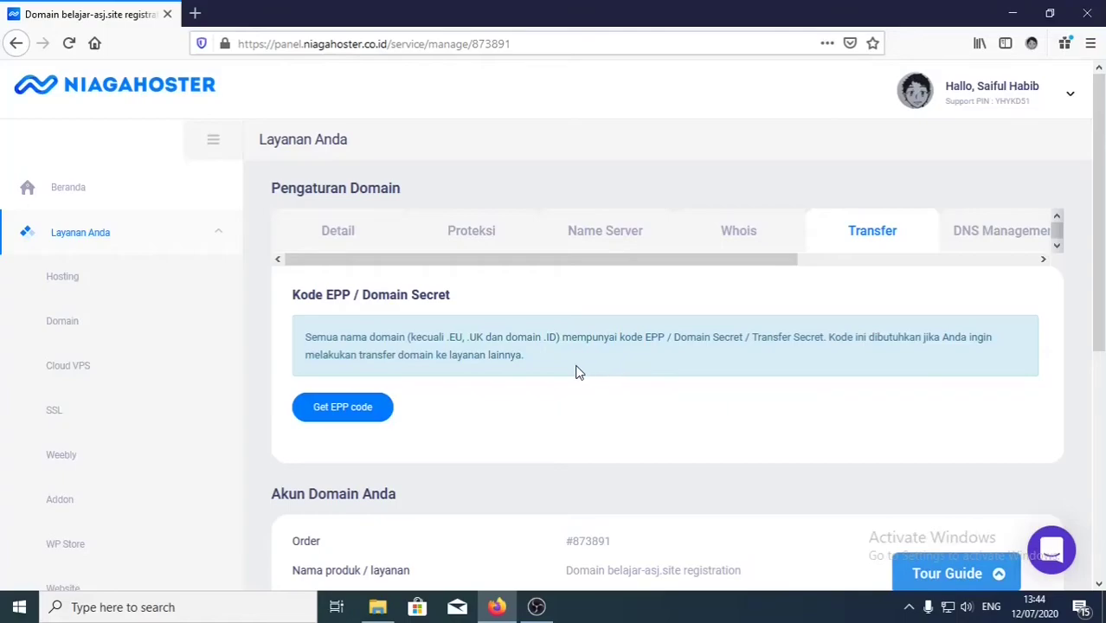
Open the domain's DNS Management settings and read the description of what the feature does.
click(983, 234)
scroll(606, 373, down, 3)
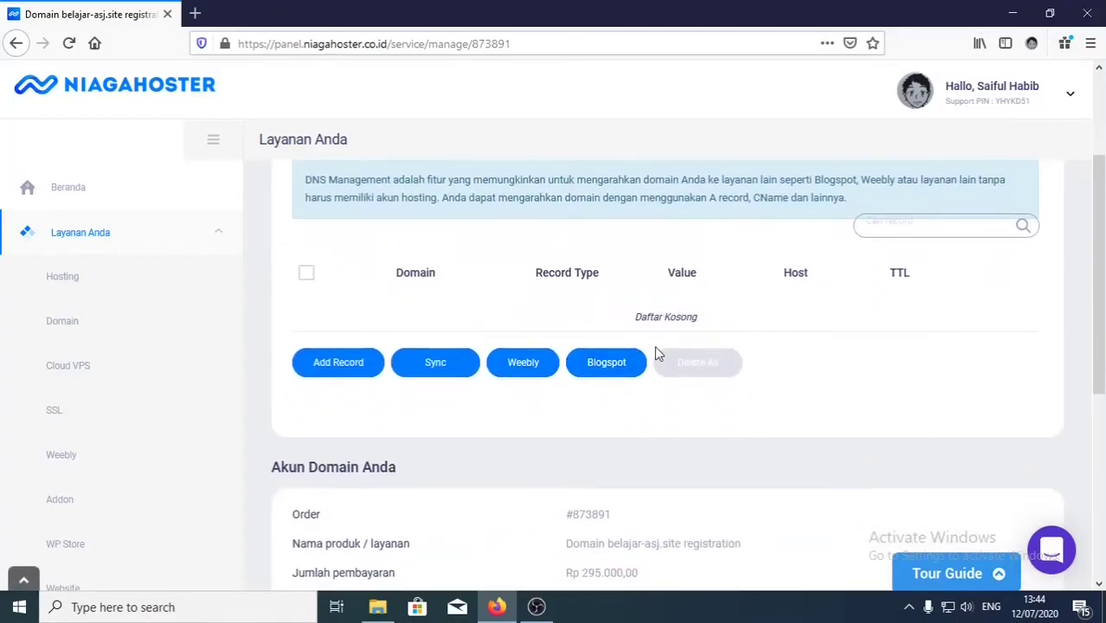
scroll(866, 303, up, 3)
scroll(589, 387, down, 3)
scroll(765, 267, up, 4)
drag(414, 345, 597, 368)
click(519, 362)
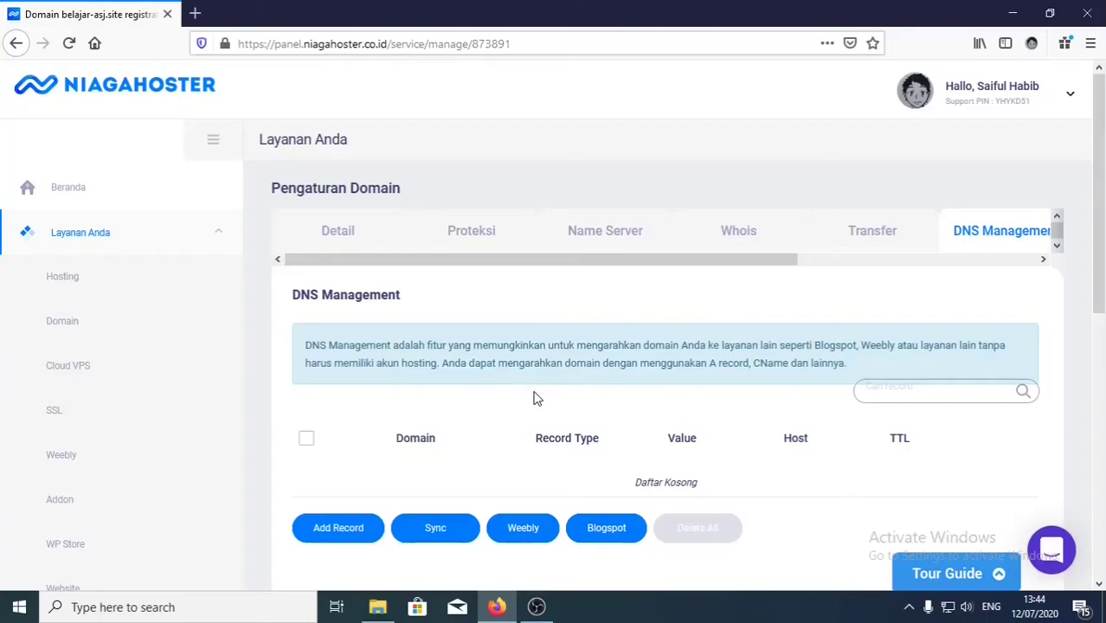
drag(522, 345, 571, 365)
click(581, 387)
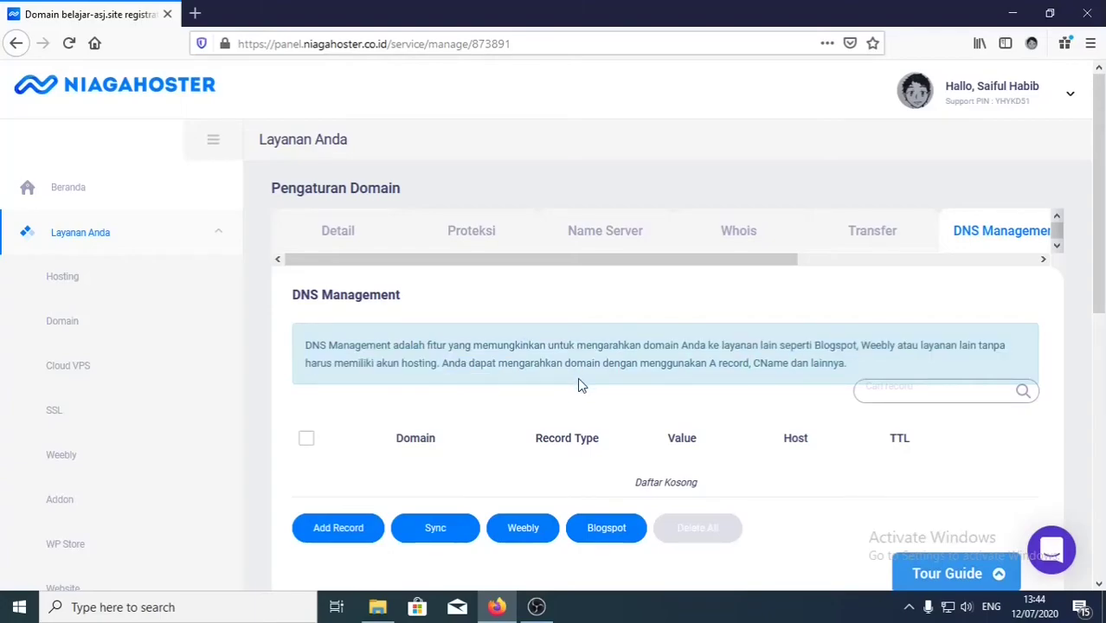
drag(511, 342, 544, 364)
drag(618, 363, 507, 366)
click(507, 365)
Load the web server at 165.22.55.67 in a new browser tab.
click(194, 16)
click(351, 45)
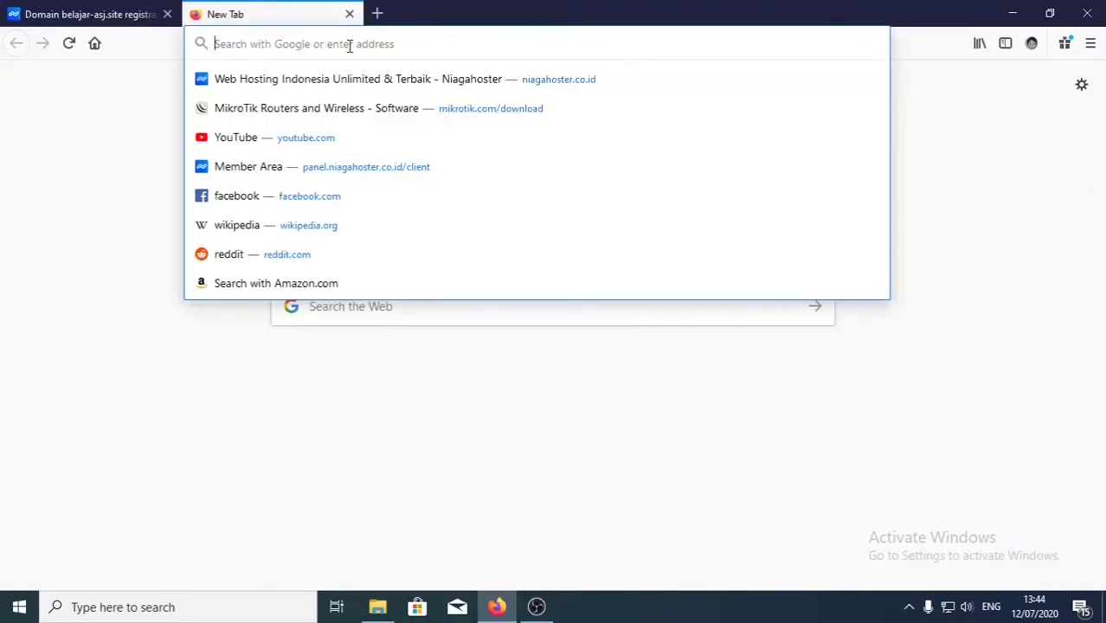
key(ctrl+t)
text(165)
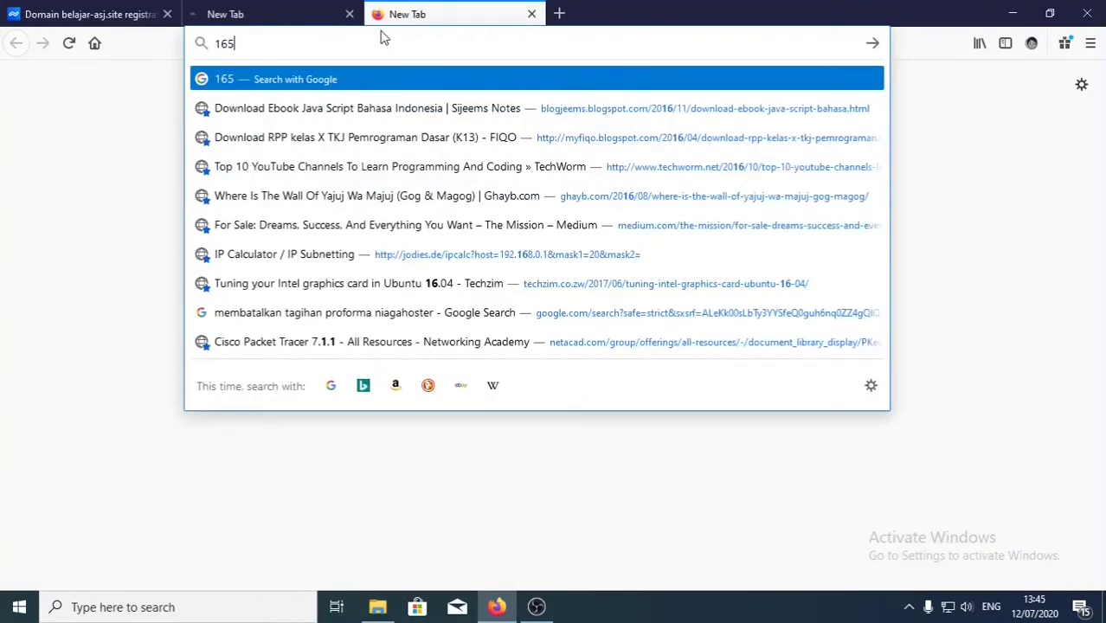
text(.22.)
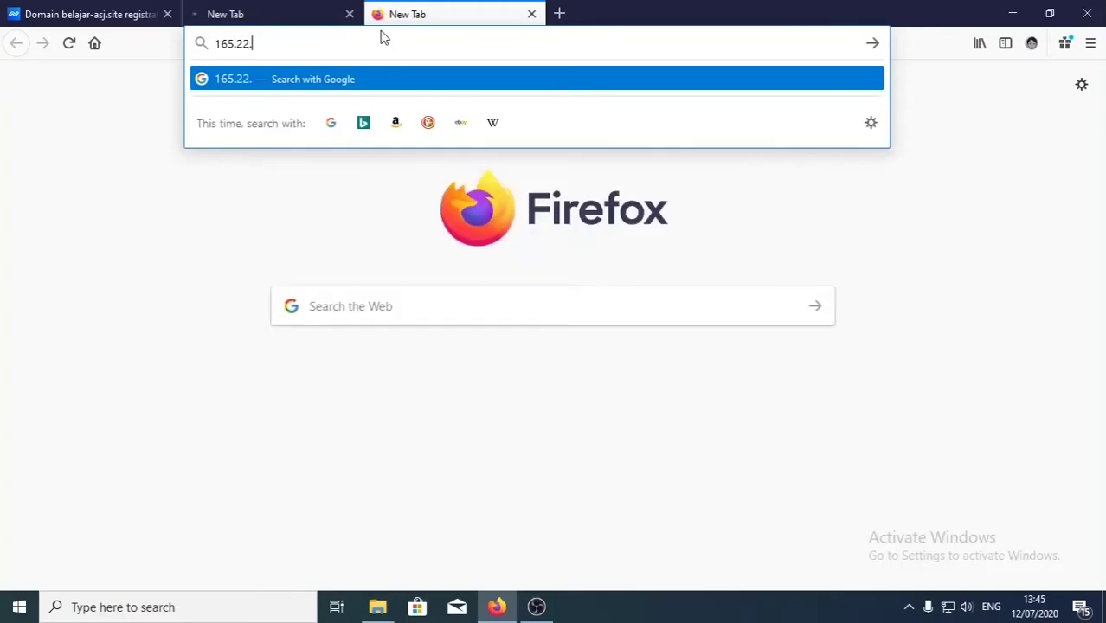
text(55.)
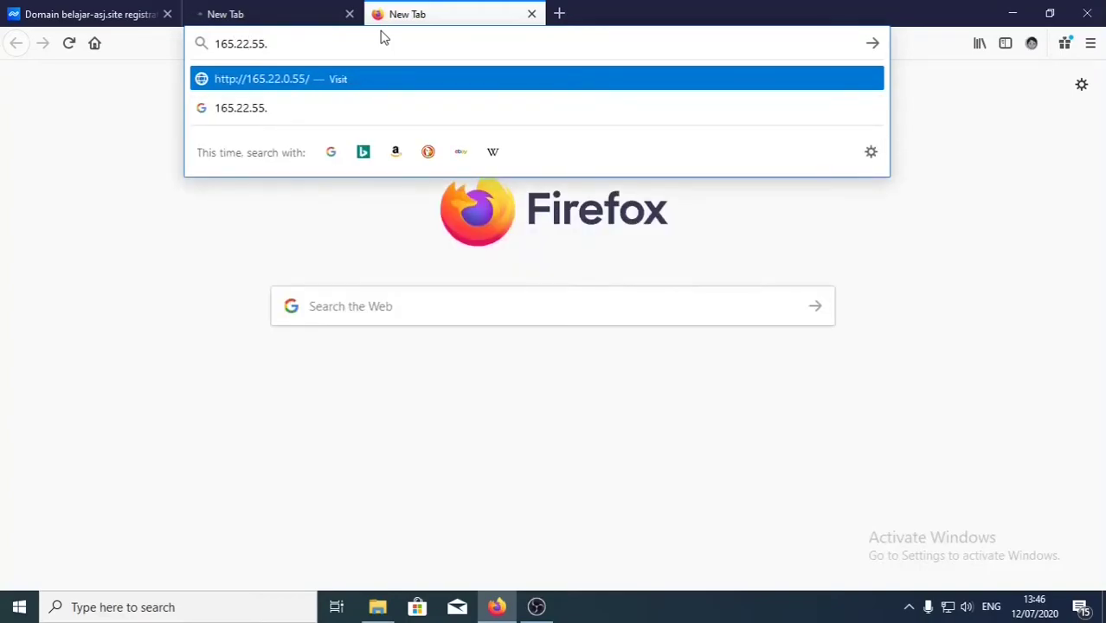
text(67)
key(Return)
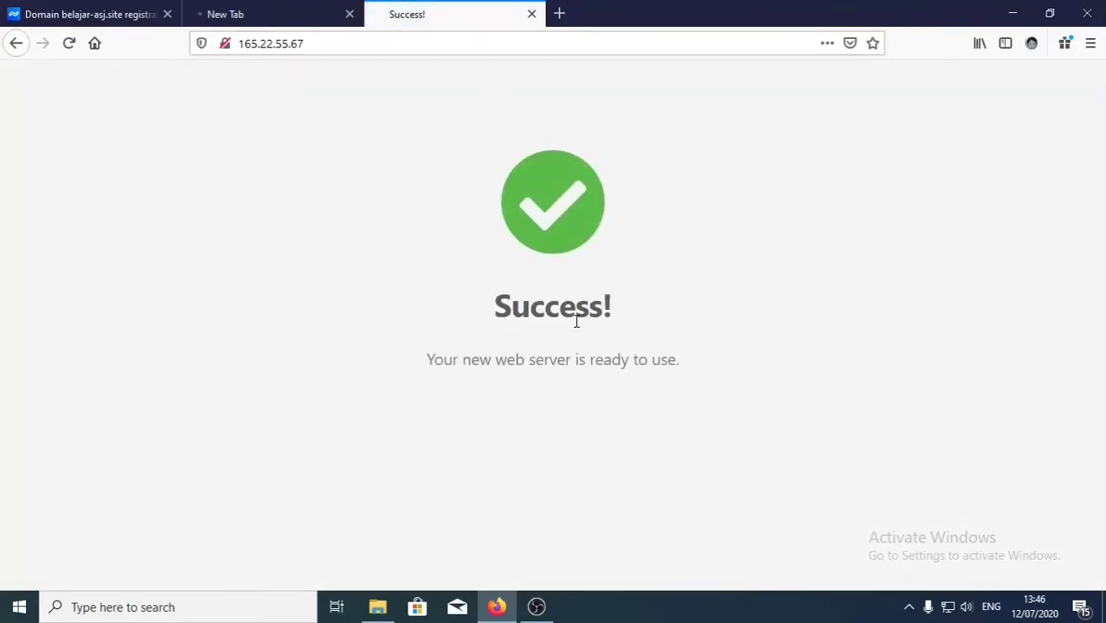
Check the message on the web server's page and close the unused blank tab.
drag(490, 338, 545, 298)
click(617, 359)
click(545, 299)
click(350, 14)
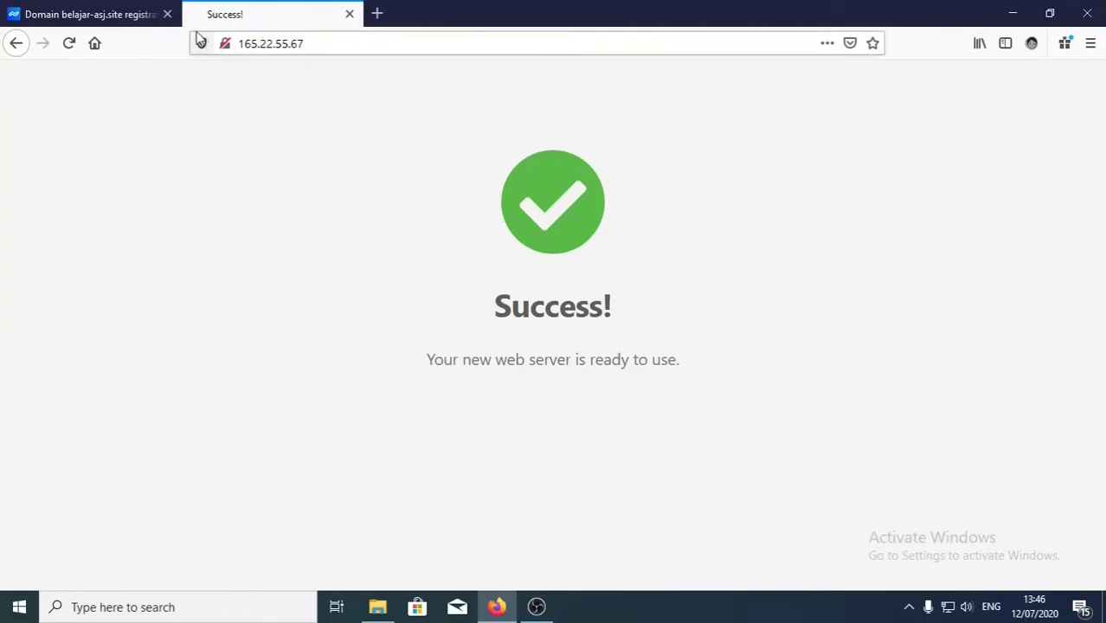
Select the complete server IP address 165.22.55.67 in the address bar.
click(311, 43)
click(328, 41)
click(333, 40)
double_click(322, 41)
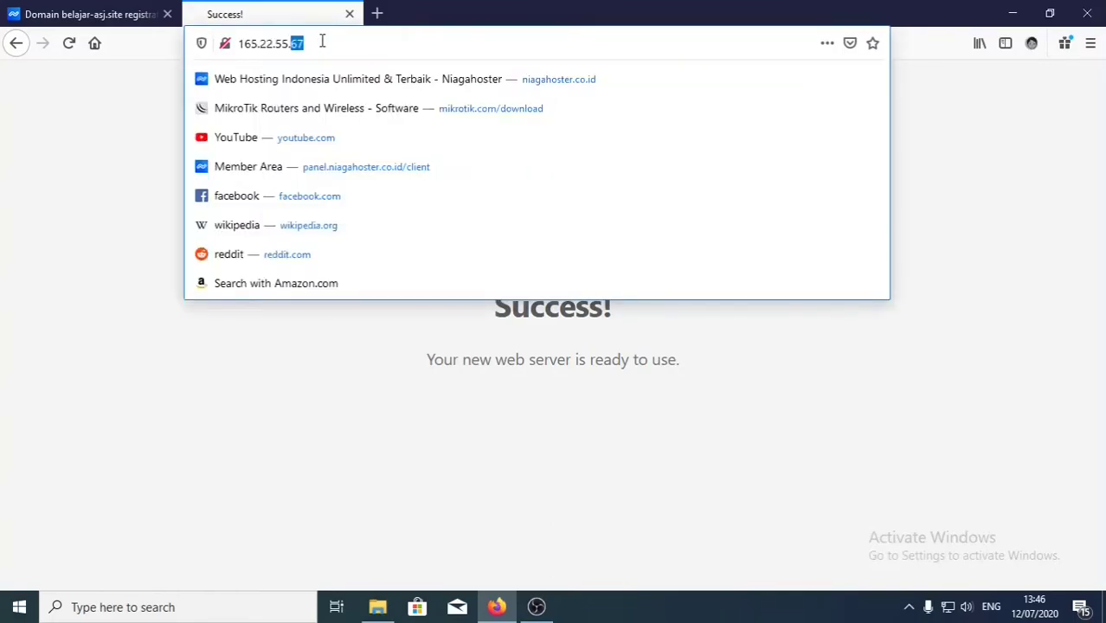
drag(322, 41, 245, 48)
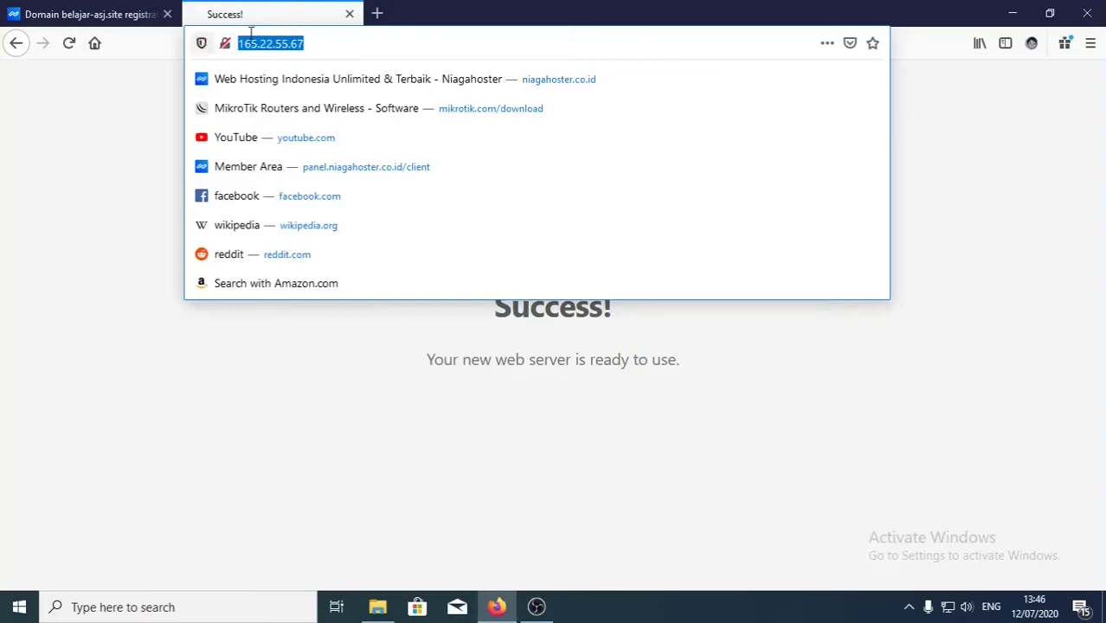
Return to the belajar-asj.site DNS Management page and start adding a new DNS record.
click(91, 14)
scroll(404, 355, down, 3)
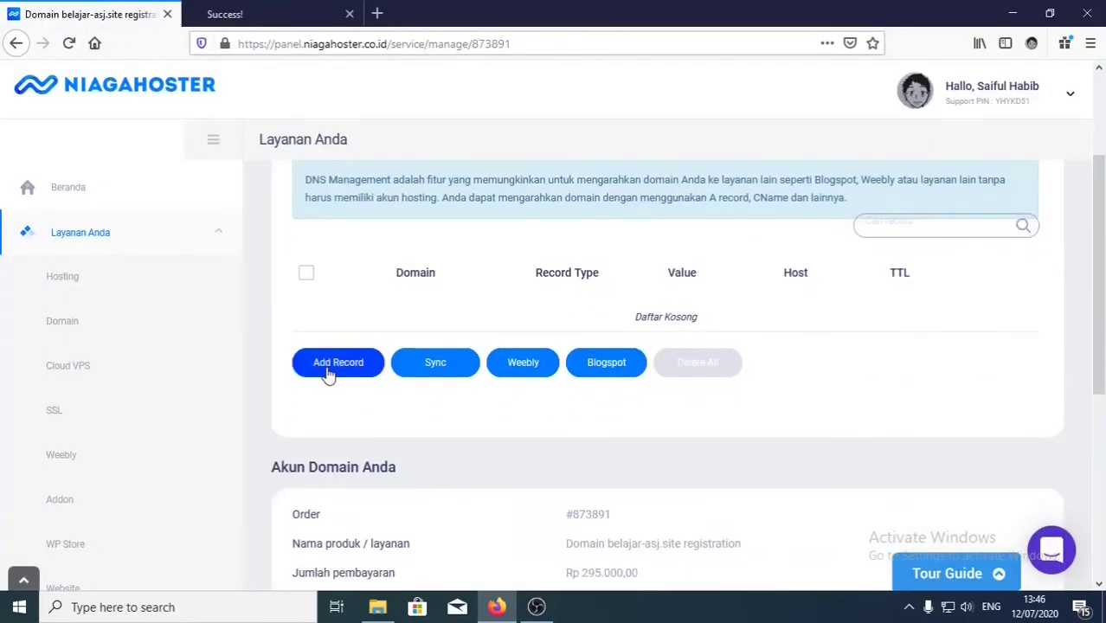
click(326, 372)
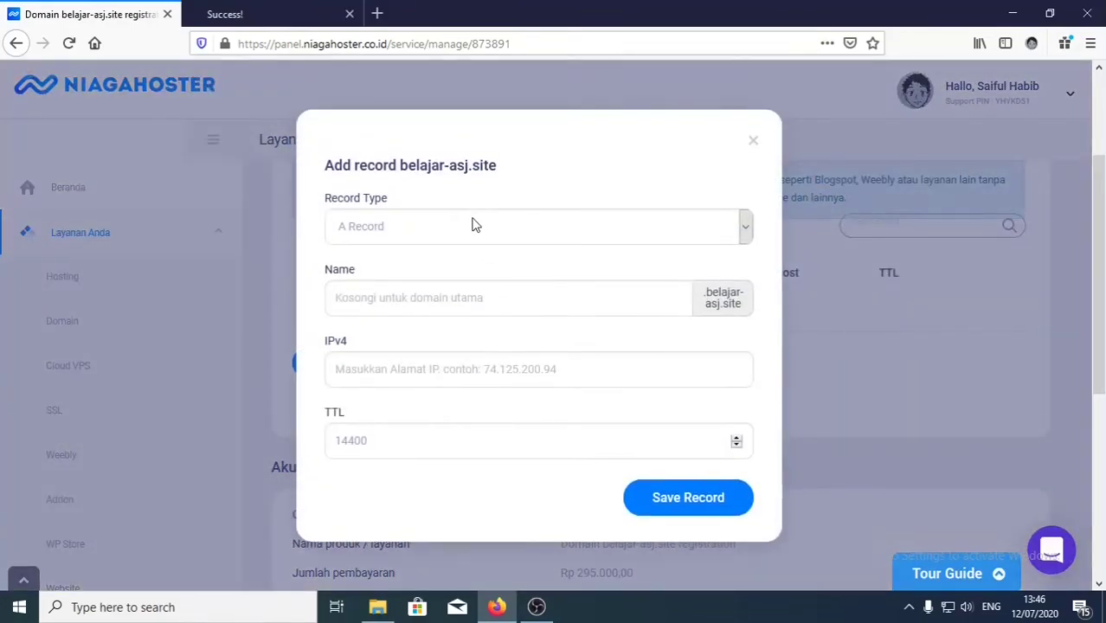
Review the record types available for the new belajar-asj.site DNS record.
click(472, 226)
click(471, 226)
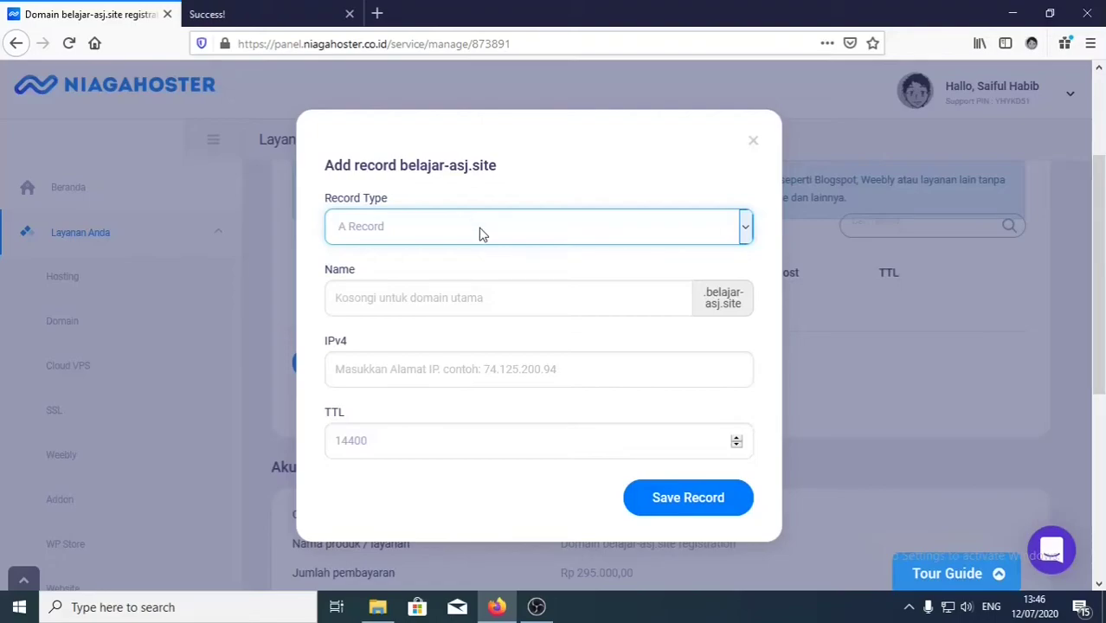
click(483, 234)
click(482, 233)
key(Tab)
click(482, 229)
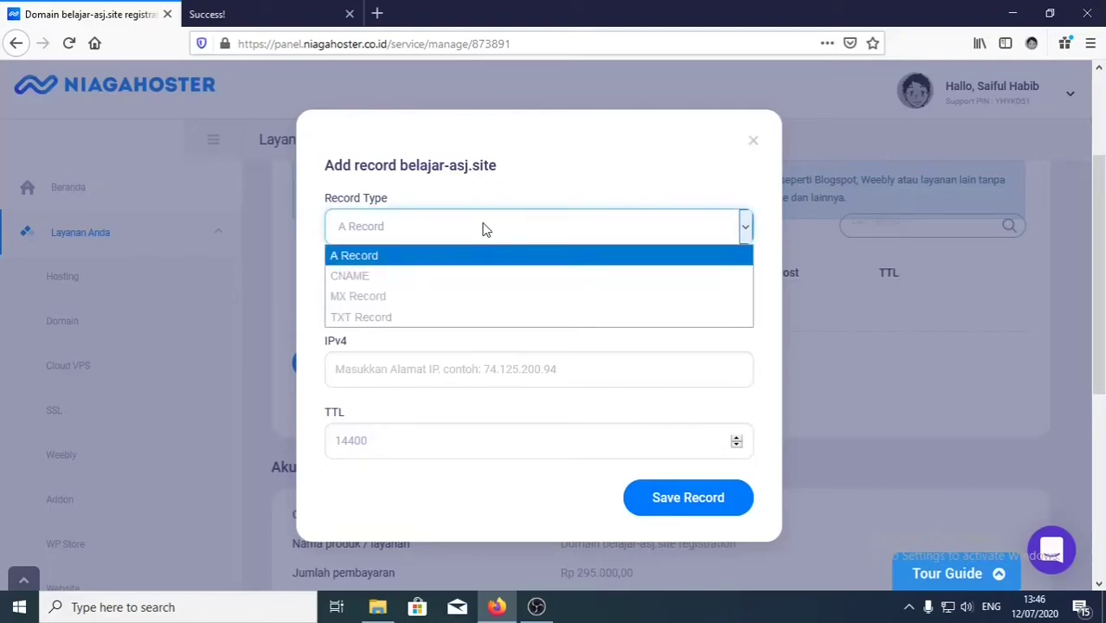
click(483, 229)
click(414, 303)
click(494, 378)
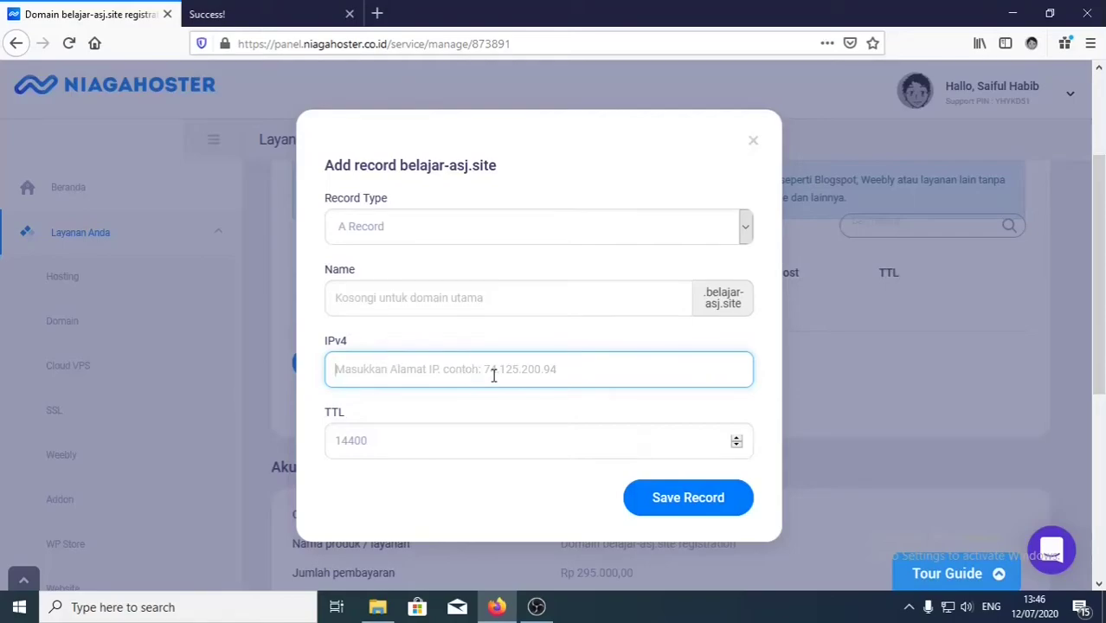
click(467, 234)
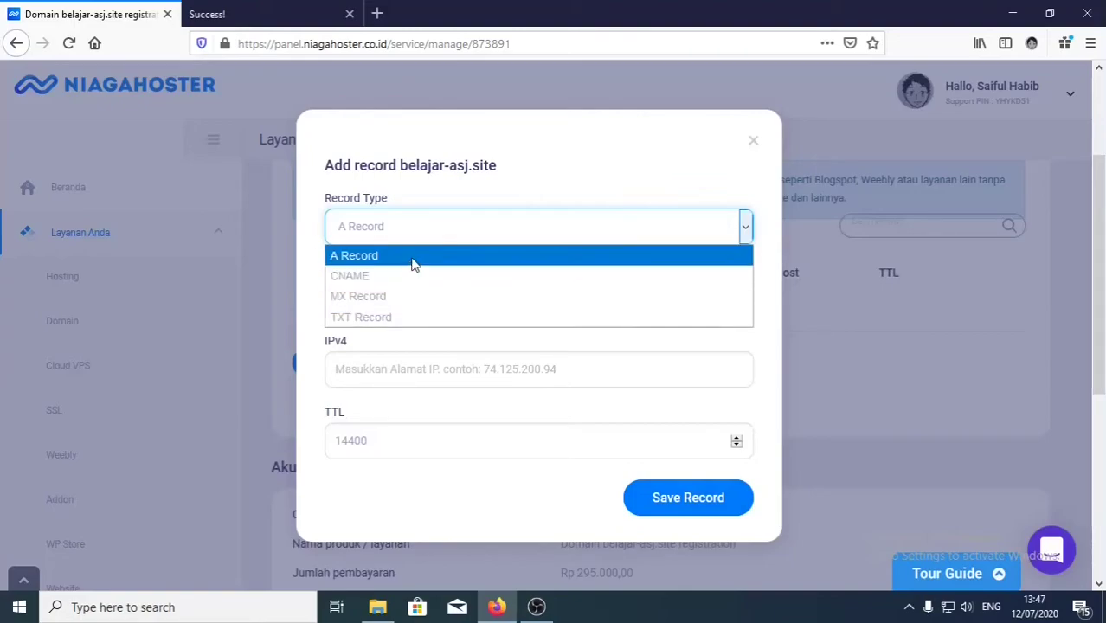
click(432, 344)
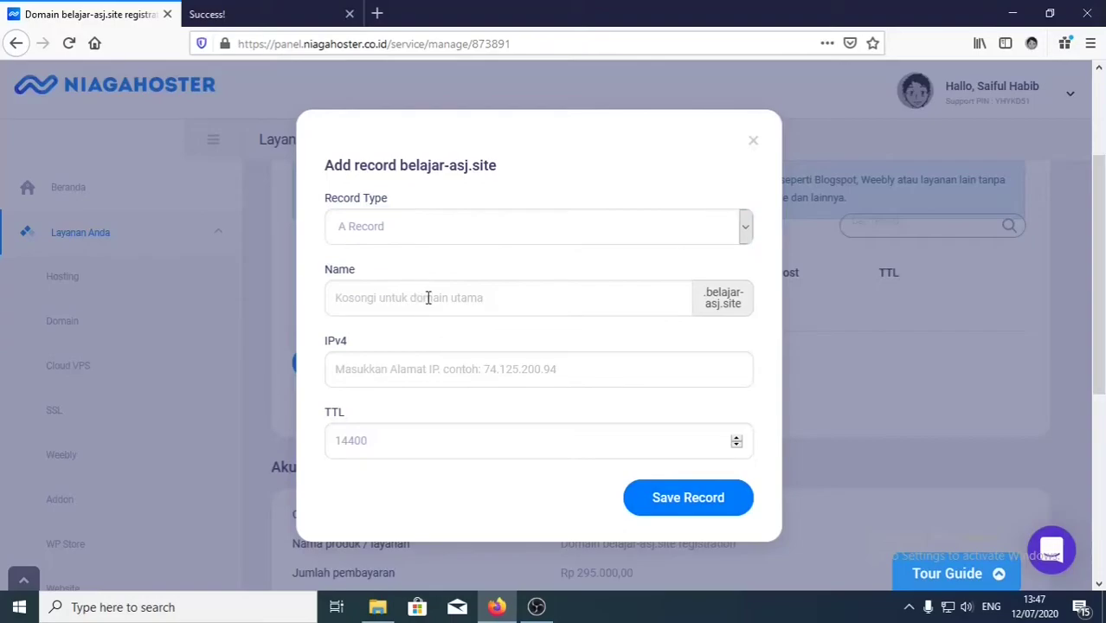
Save an A record for the main domain with a blank name and IPv4 address 165.22.55.67, and return to the record list.
click(426, 298)
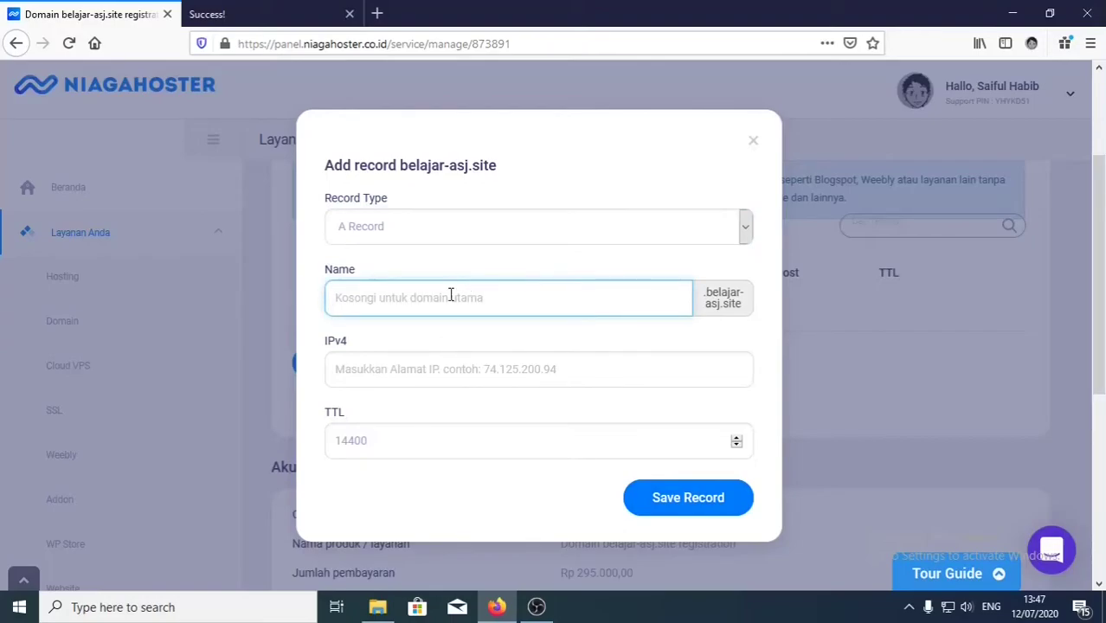
click(444, 362)
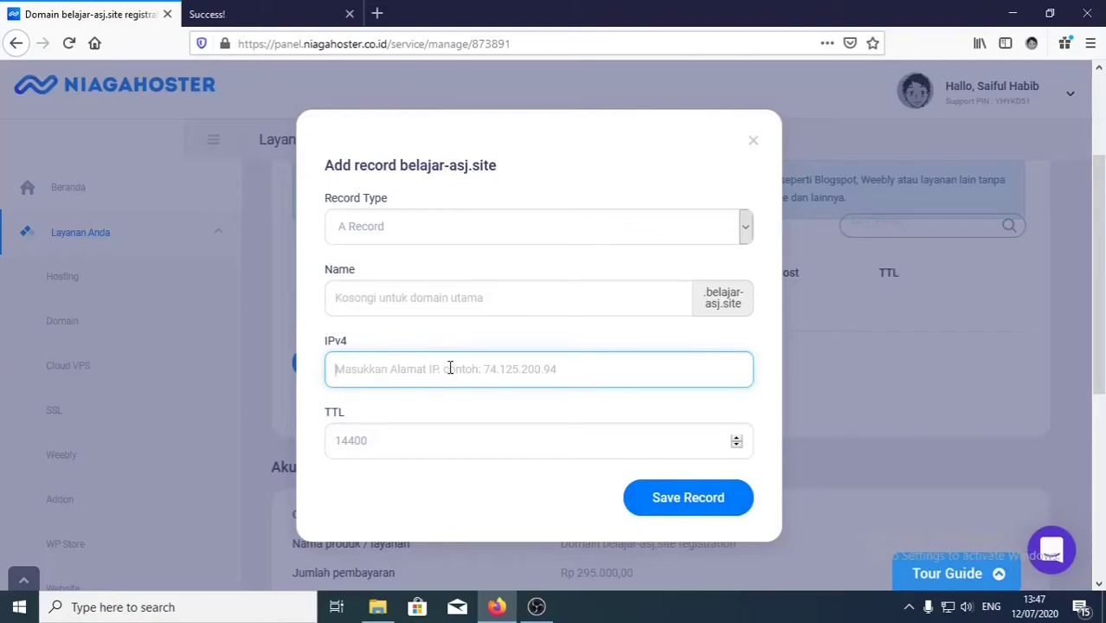
text(165)
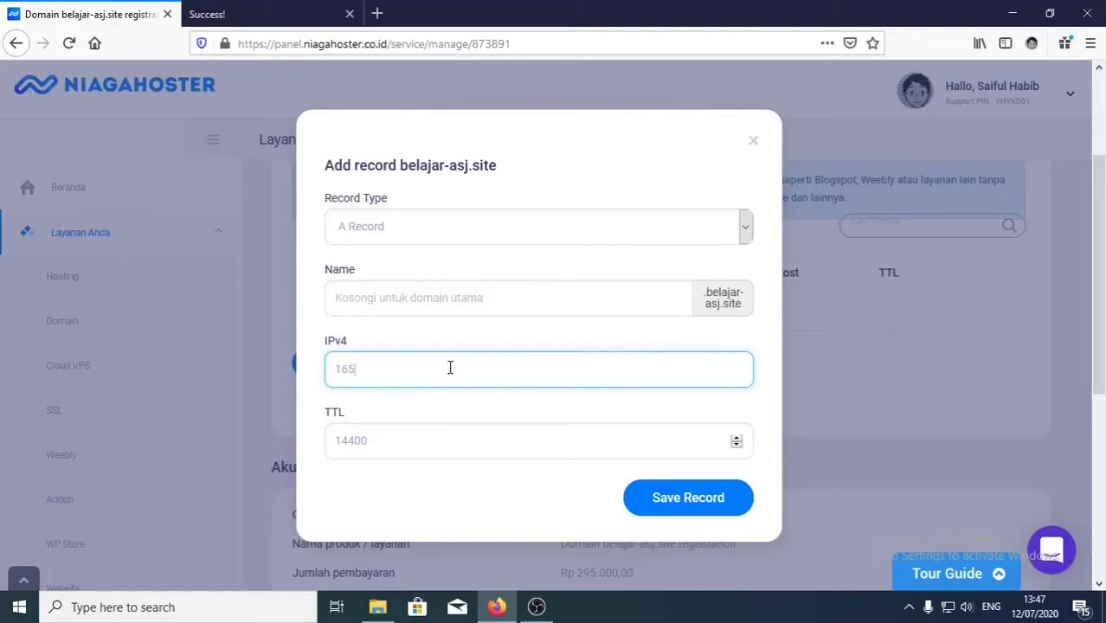
text(.22.55.67)
click(741, 497)
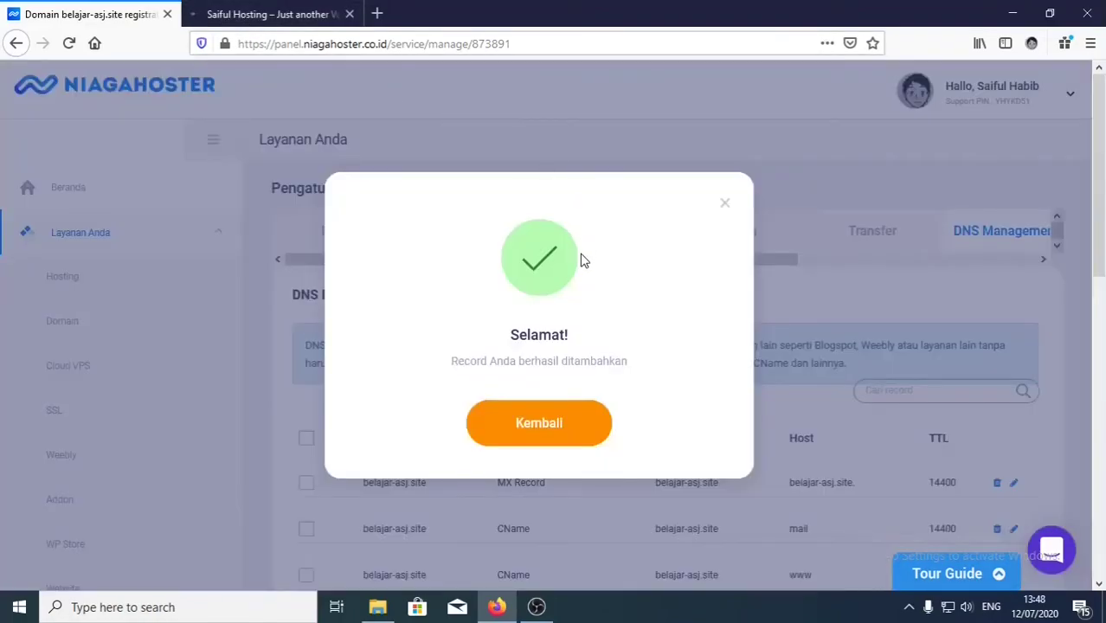
scroll(563, 364, down, 4)
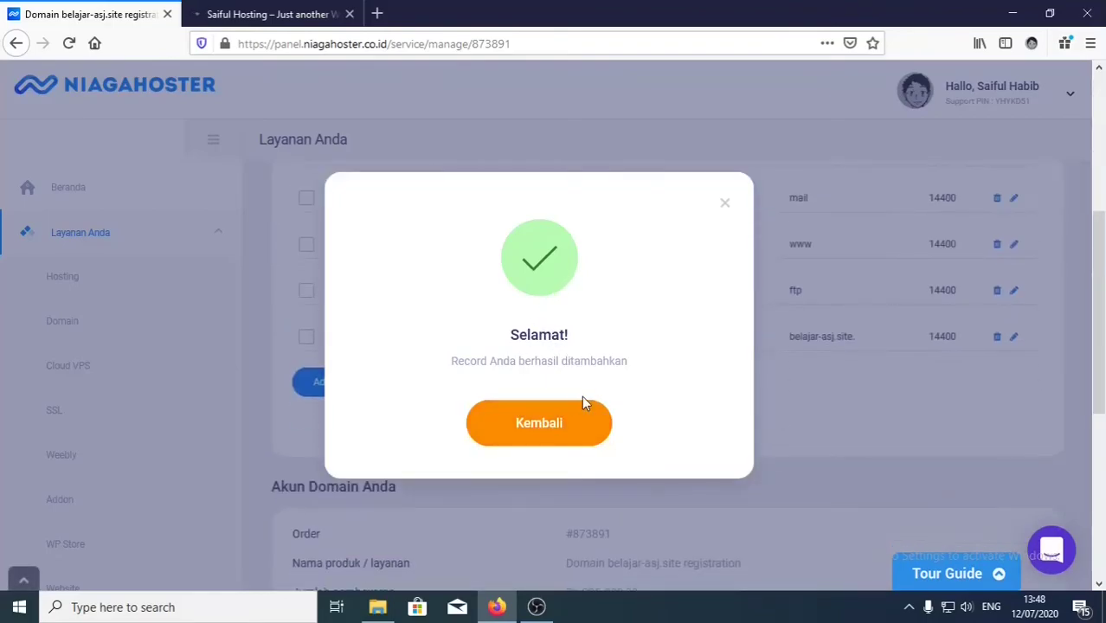
click(555, 435)
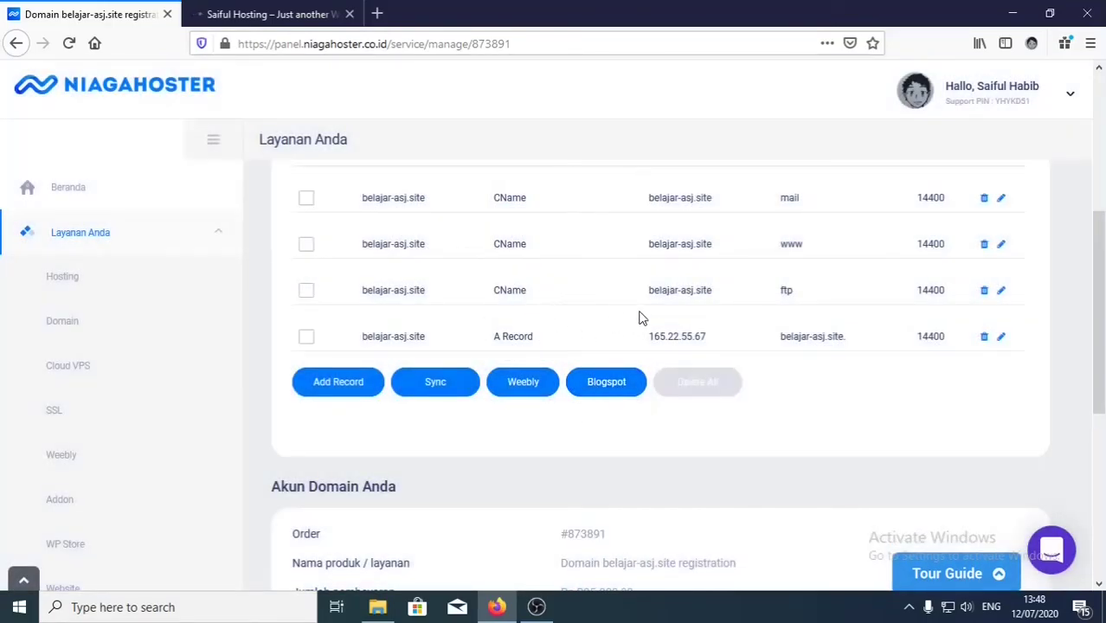
Examine the belajar-asj.site DNS record list and briefly check the web server's browser tab.
scroll(655, 327, up, 1)
scroll(671, 347, up, 1)
scroll(520, 346, down, 3)
scroll(534, 284, up, 2)
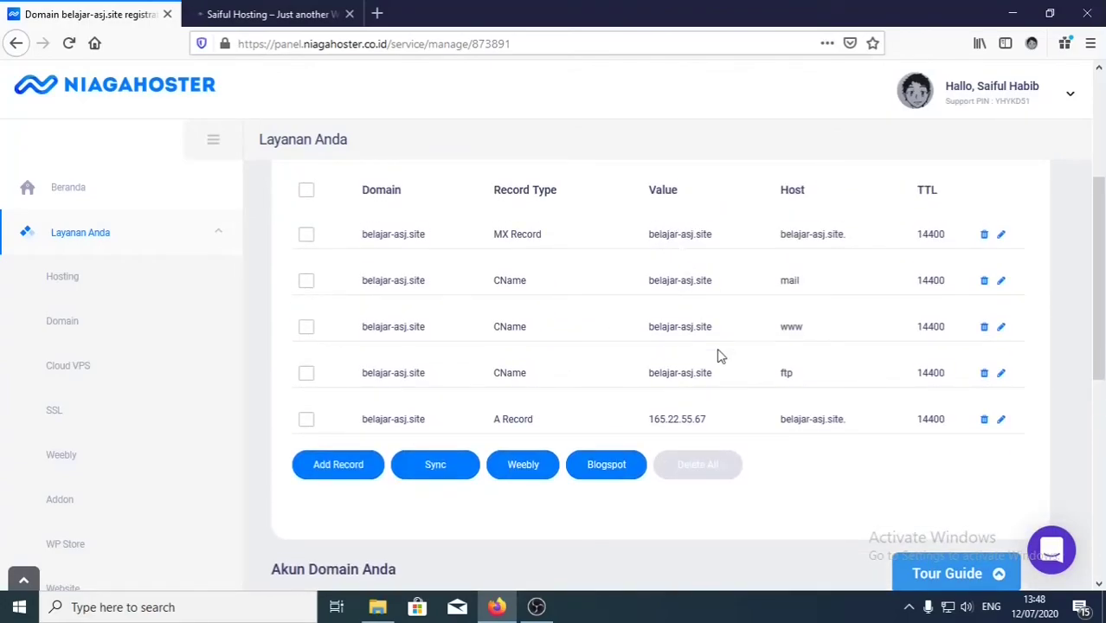
scroll(485, 364, down, 2)
scroll(467, 375, up, 2)
click(277, 19)
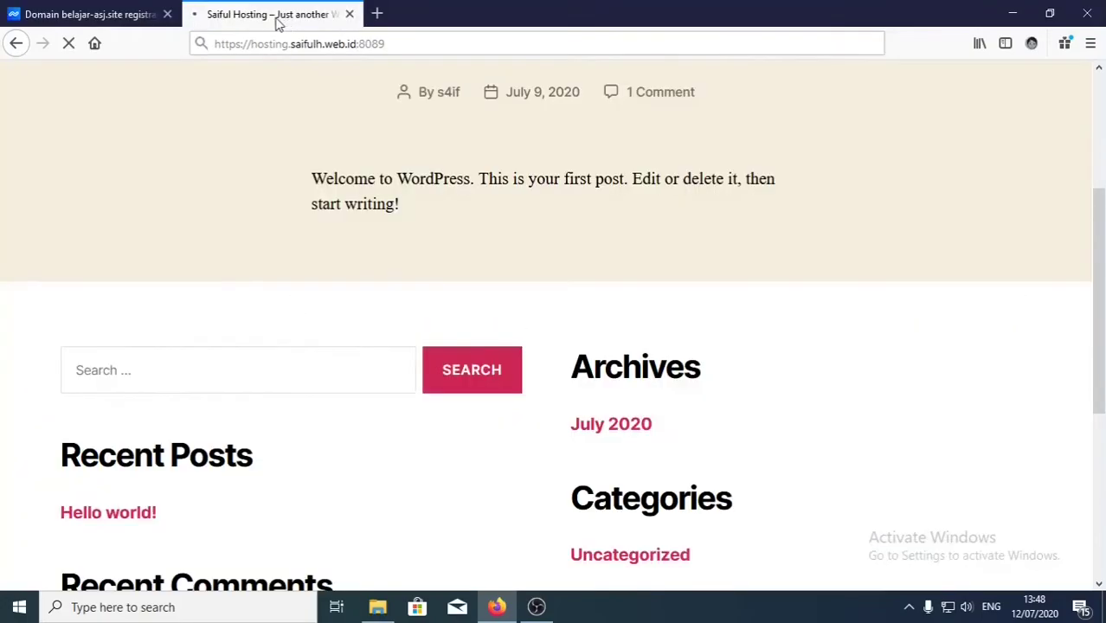
click(101, 19)
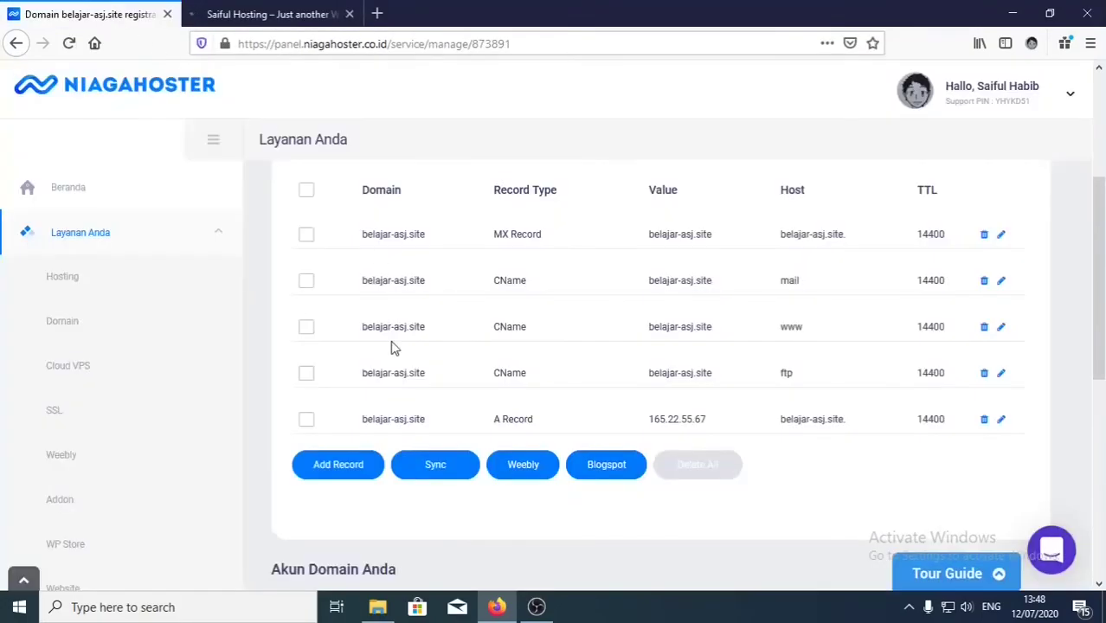
click(343, 466)
click(466, 231)
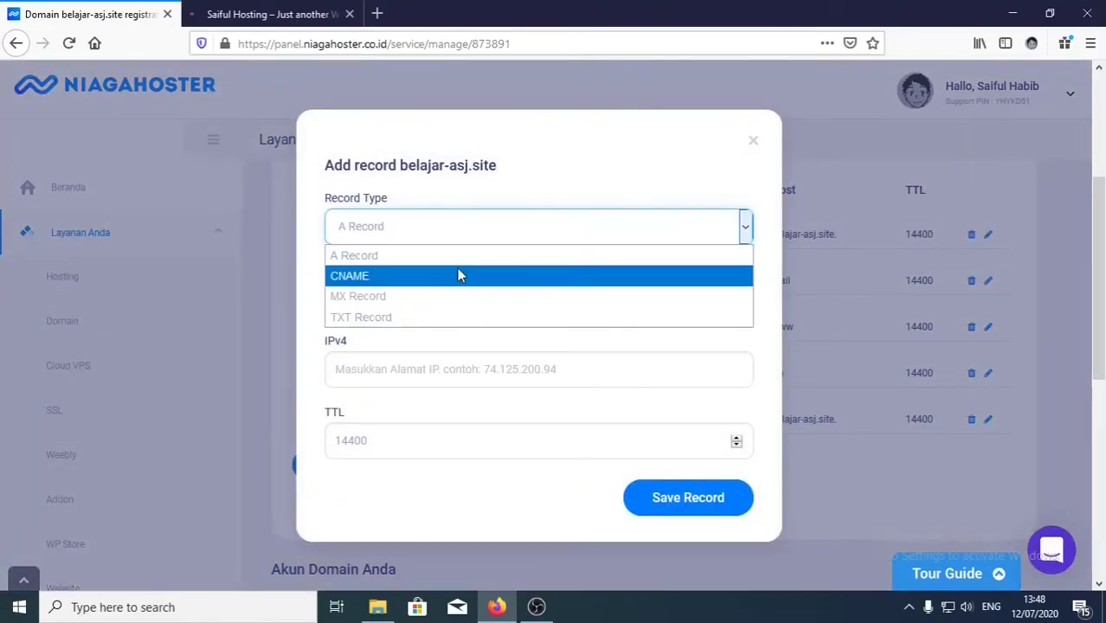
click(459, 277)
click(449, 296)
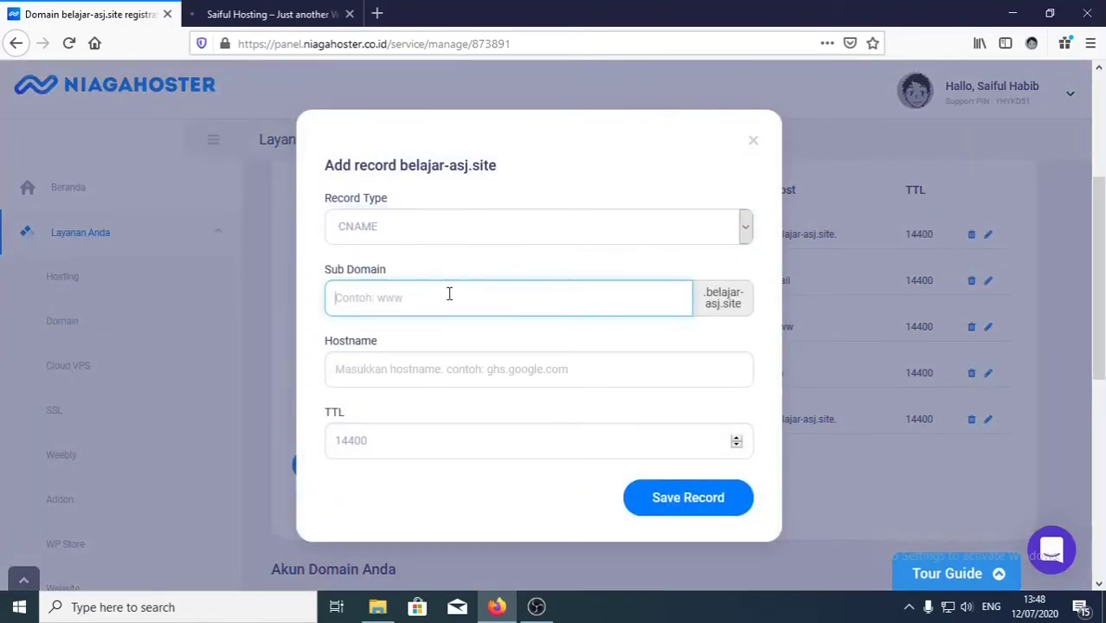
click(556, 379)
click(522, 294)
text(www)
Set the CNAME record's hostname to belajar-asj.site, save the record and return to the record list.
click(536, 360)
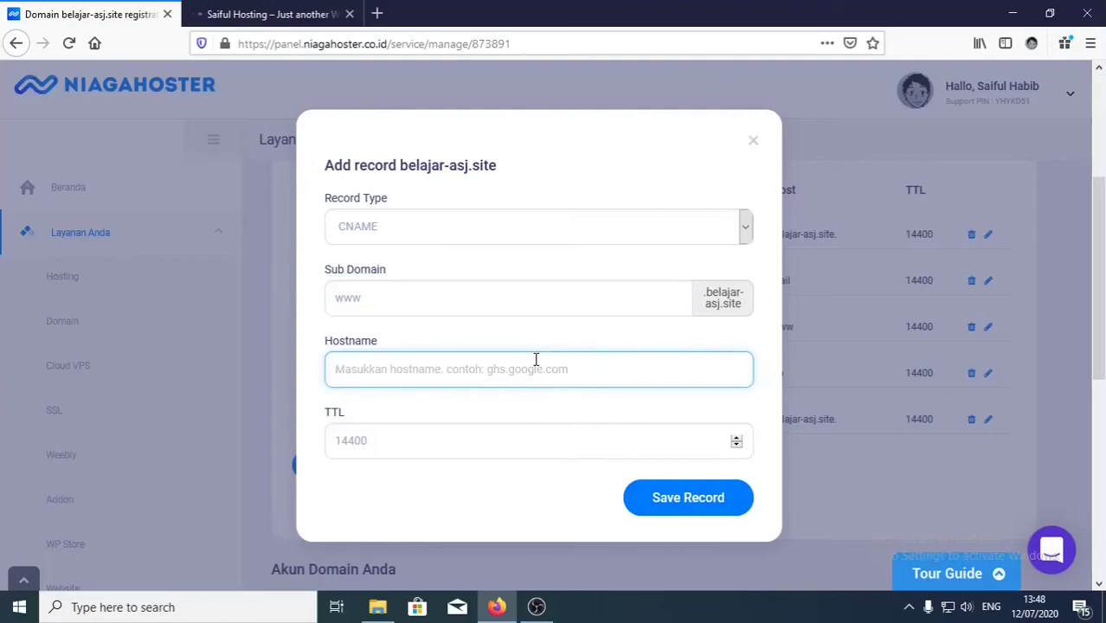
text(belajar-)
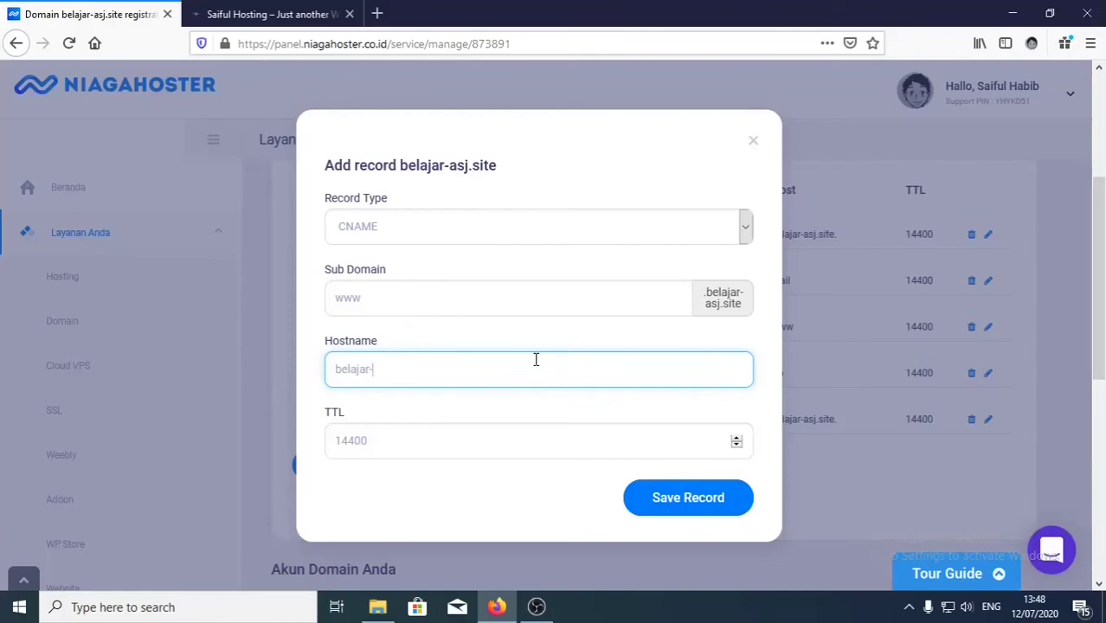
text(asj.site)
click(514, 232)
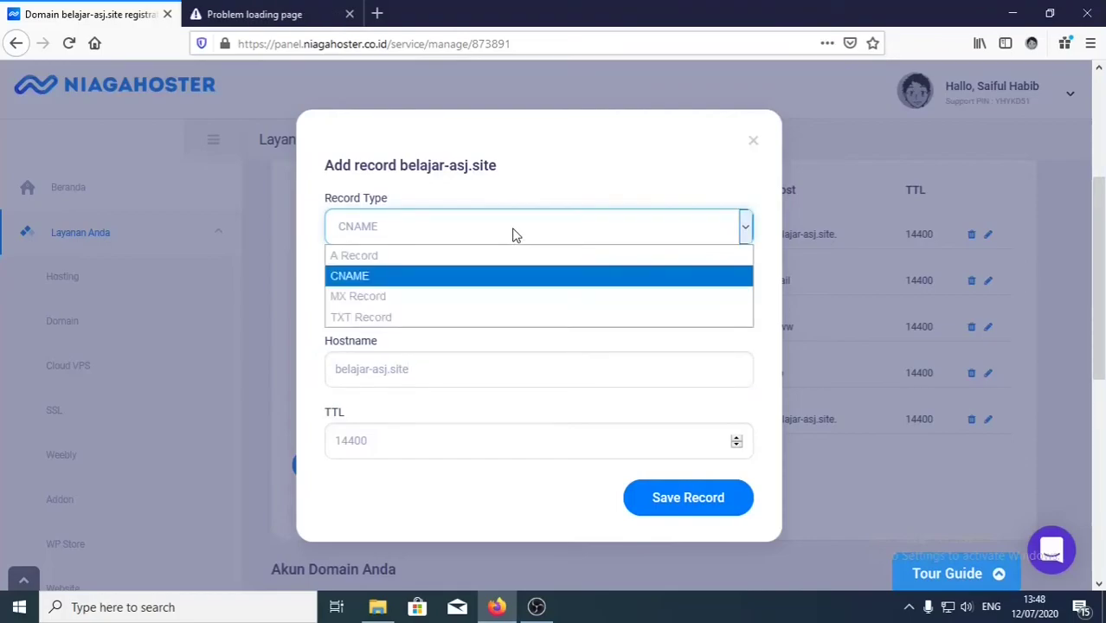
click(514, 232)
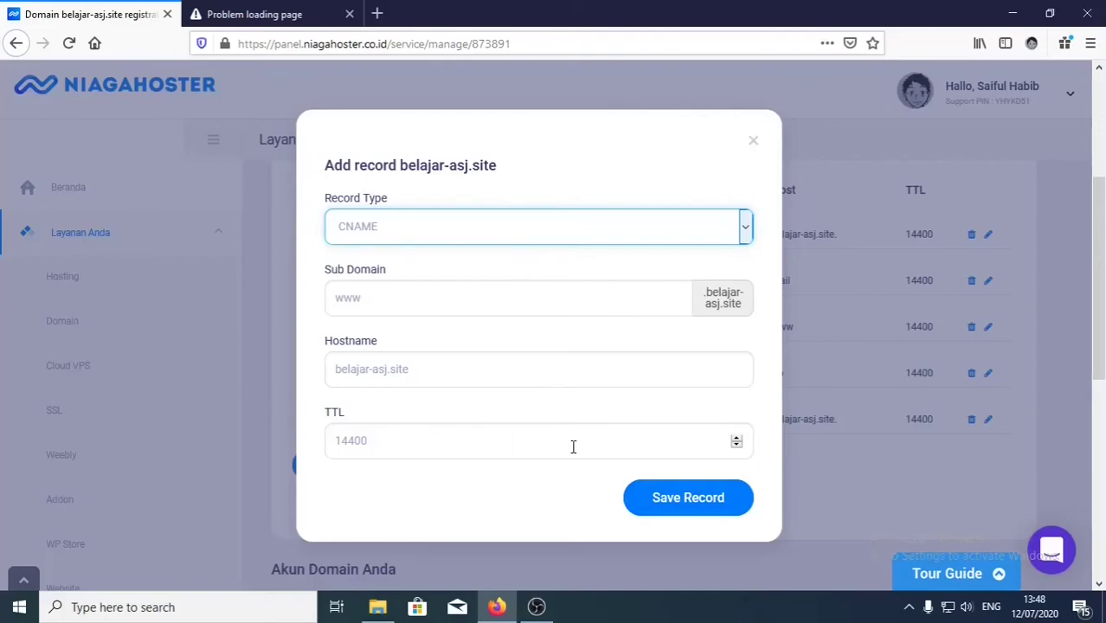
click(686, 499)
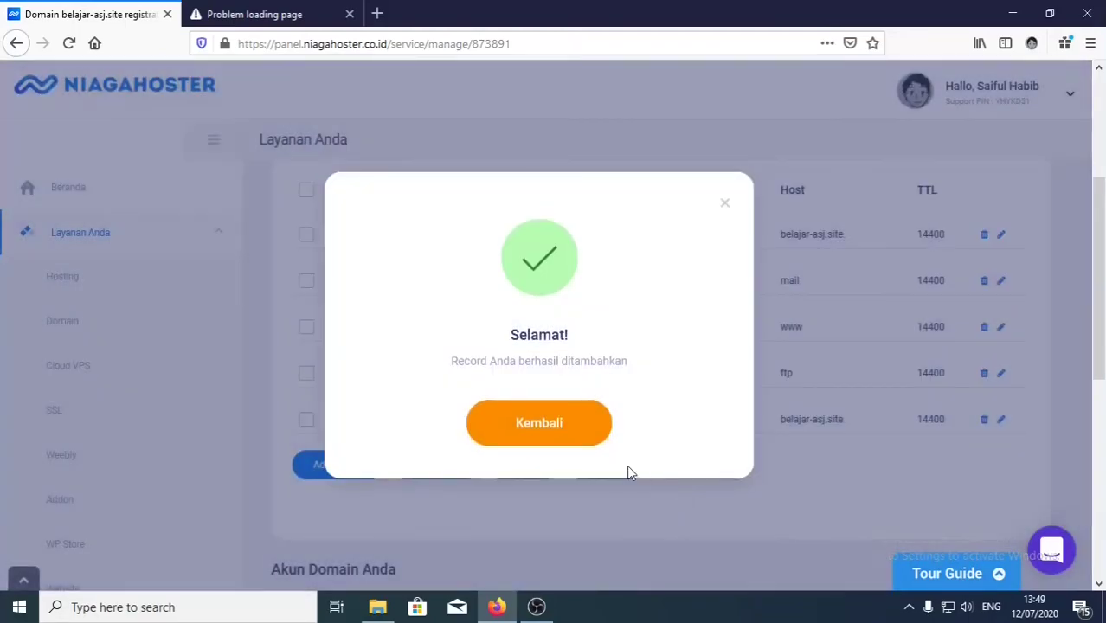
click(565, 437)
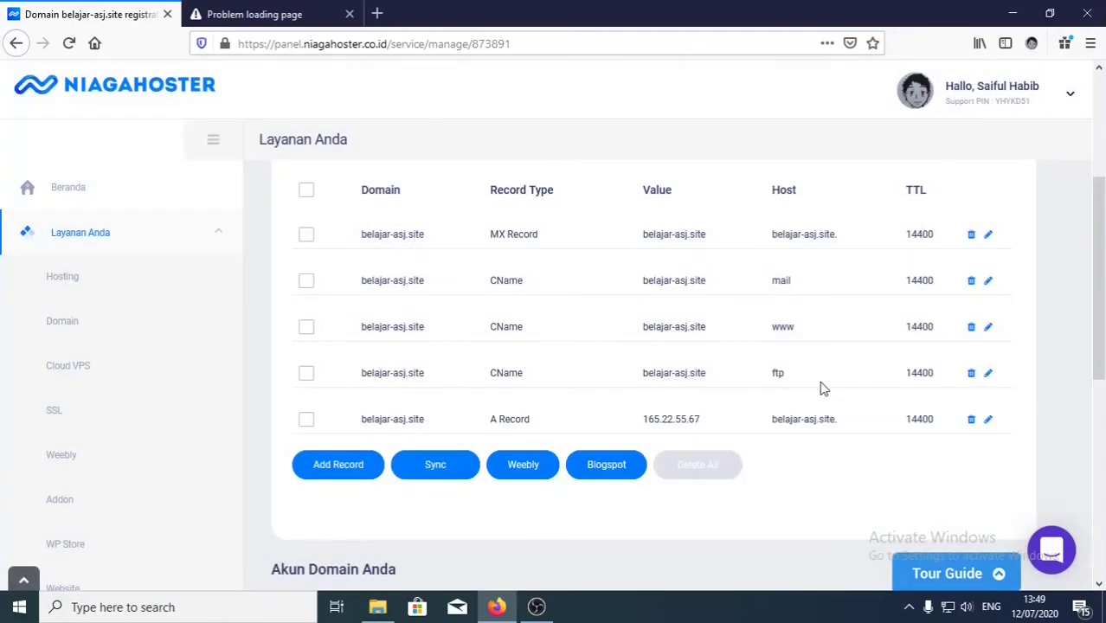
Examine the MX, CName and A record types listed for belajar-asj.site.
scroll(807, 420, up, 3)
scroll(805, 426, down, 3)
scroll(797, 422, up, 2)
scroll(780, 424, down, 3)
scroll(490, 314, up, 2)
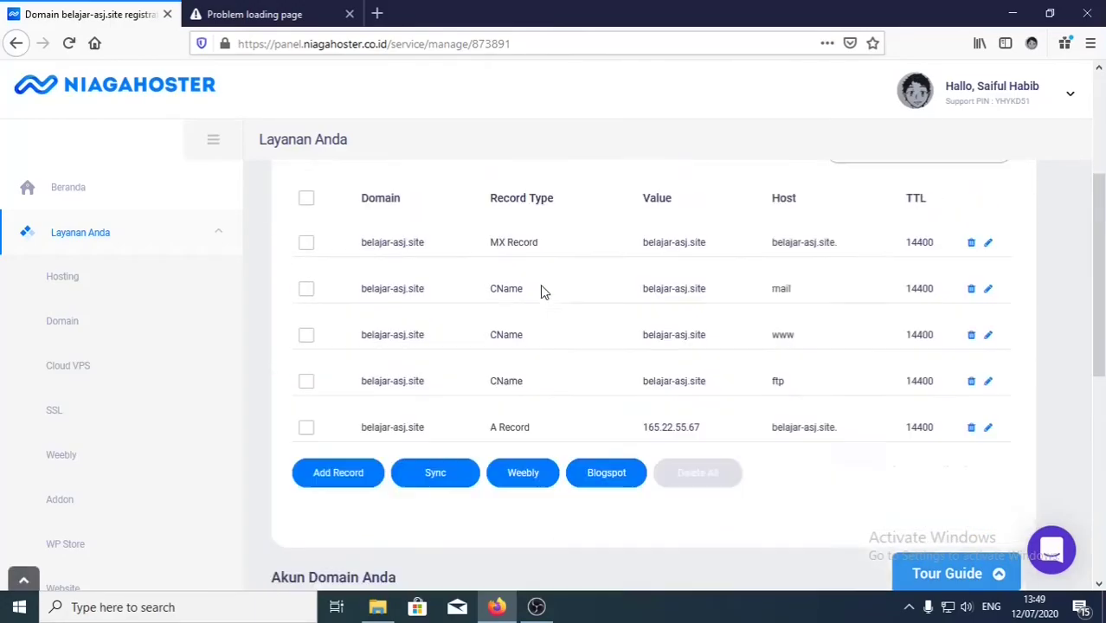
scroll(571, 368, up, 2)
scroll(600, 363, down, 3)
scroll(544, 267, up, 2)
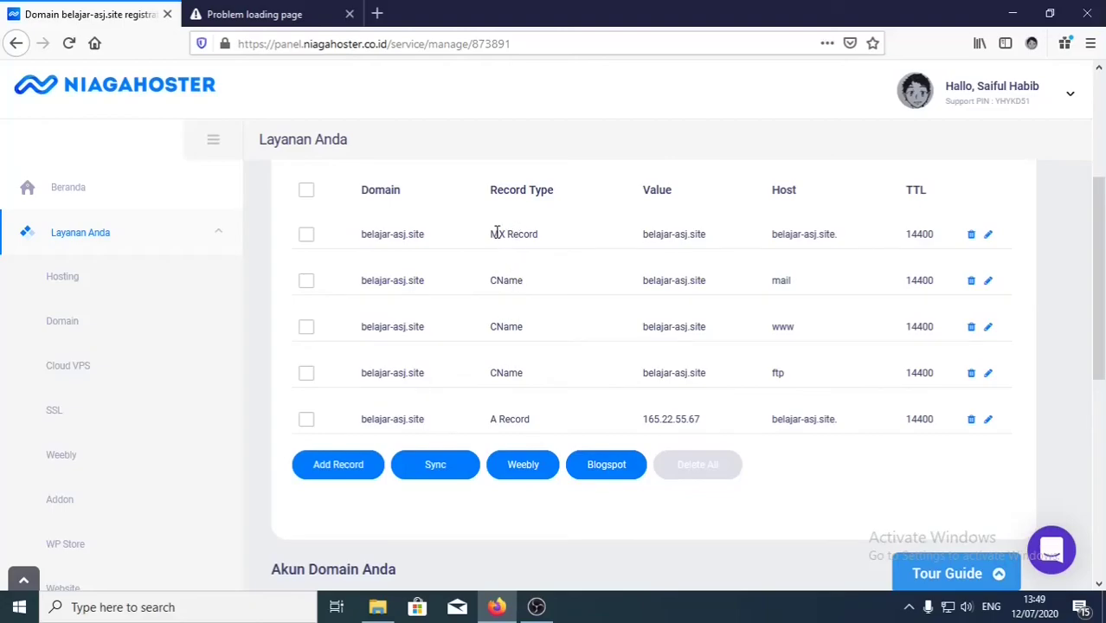
drag(496, 232, 554, 366)
click(556, 377)
scroll(528, 326, up, 2)
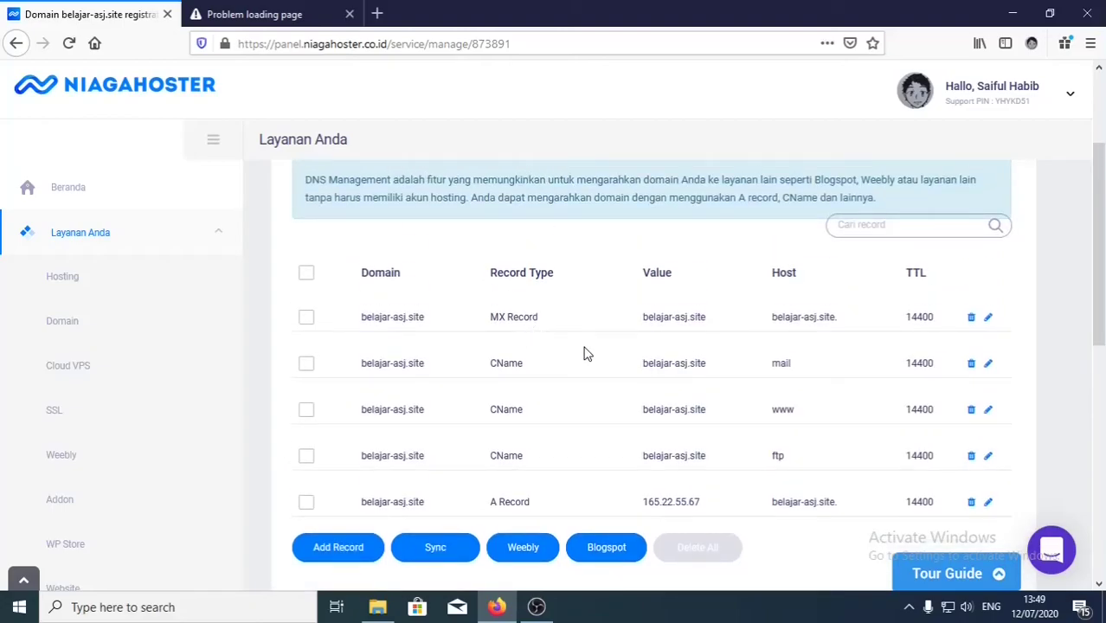
drag(483, 317, 573, 472)
click(587, 464)
Review the DNS Management section from its heading down to the values and hosts of the listed records.
scroll(906, 290, up, 4)
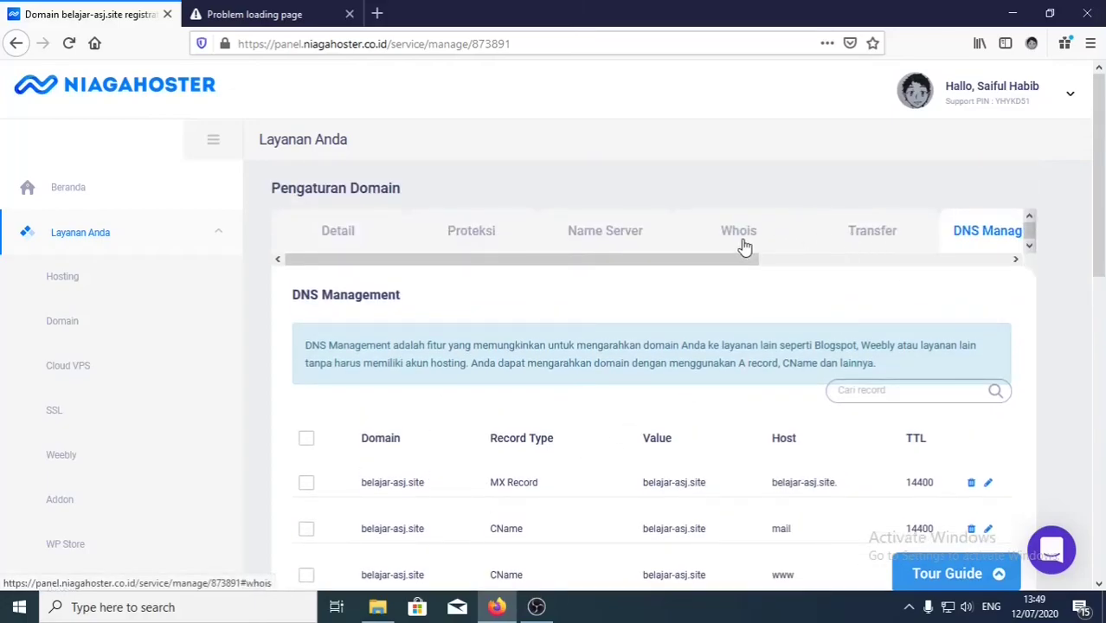
drag(733, 263, 842, 265)
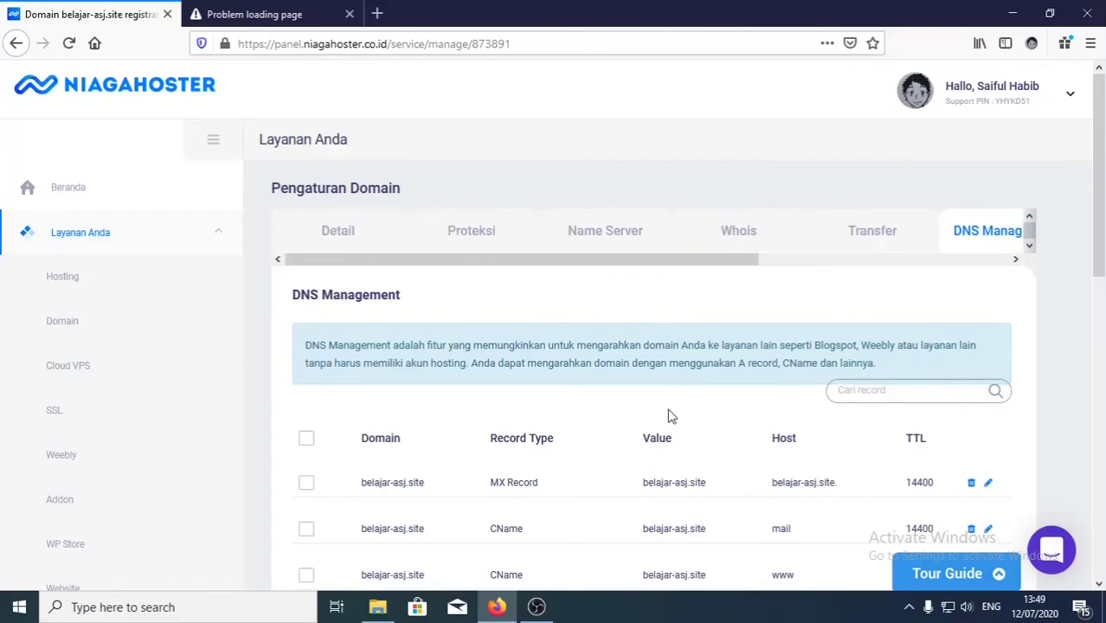
scroll(617, 384, down, 7)
scroll(637, 366, up, 4)
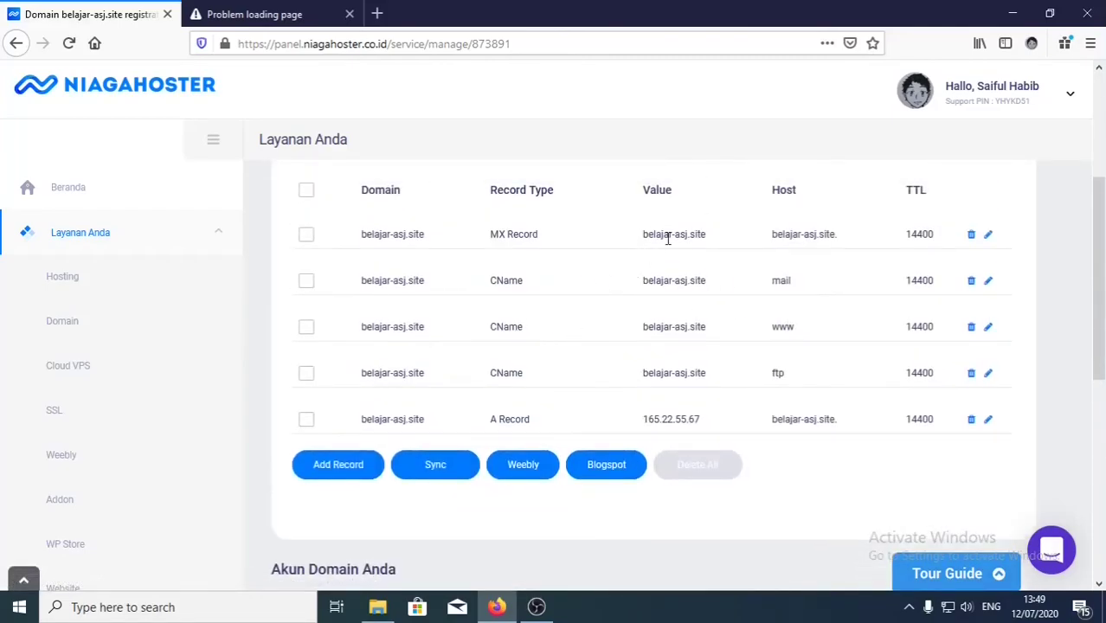
drag(669, 236, 503, 309)
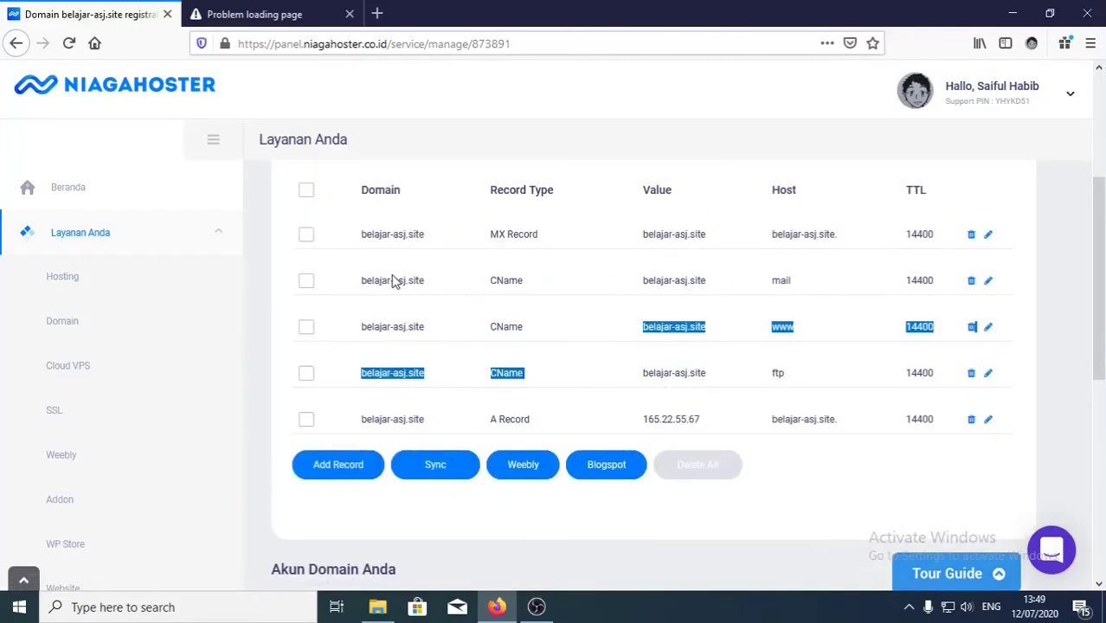
drag(374, 281, 701, 407)
click(701, 409)
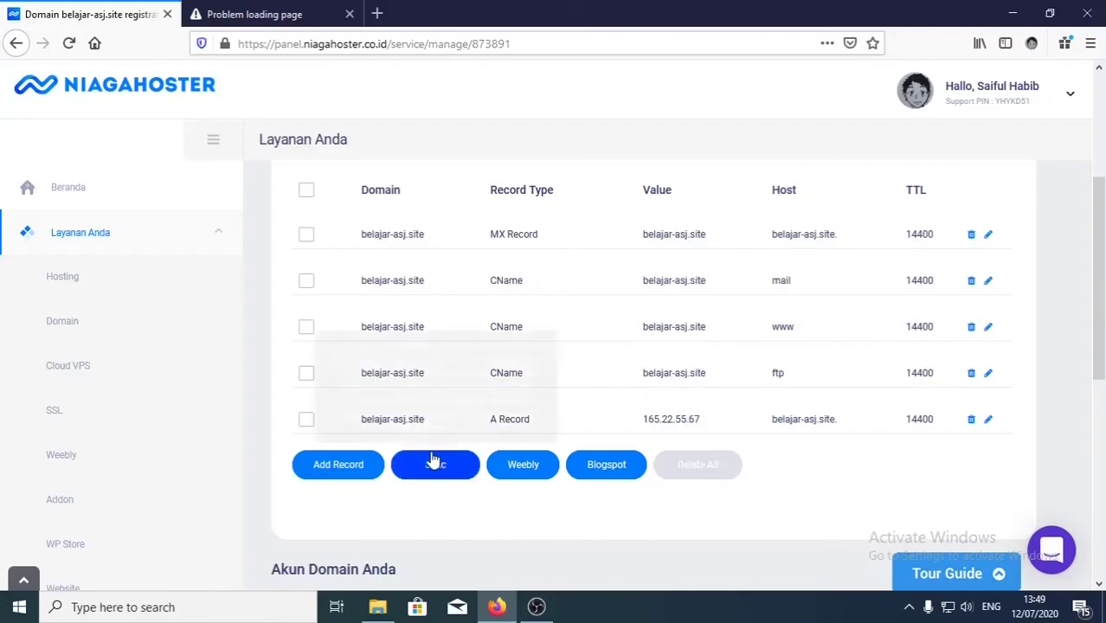
click(364, 460)
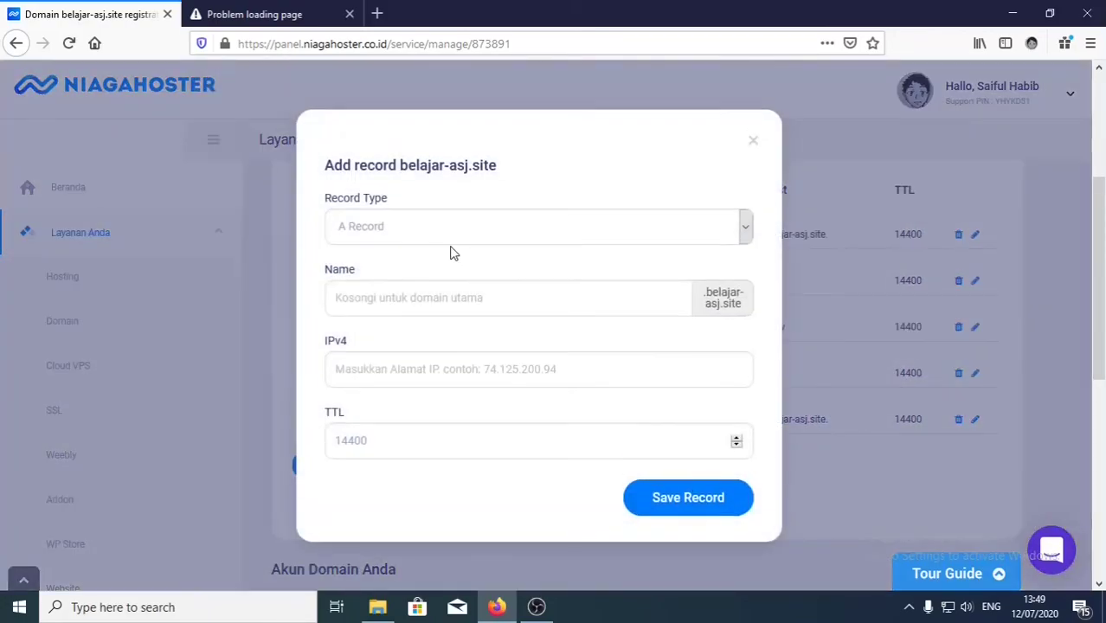
click(415, 290)
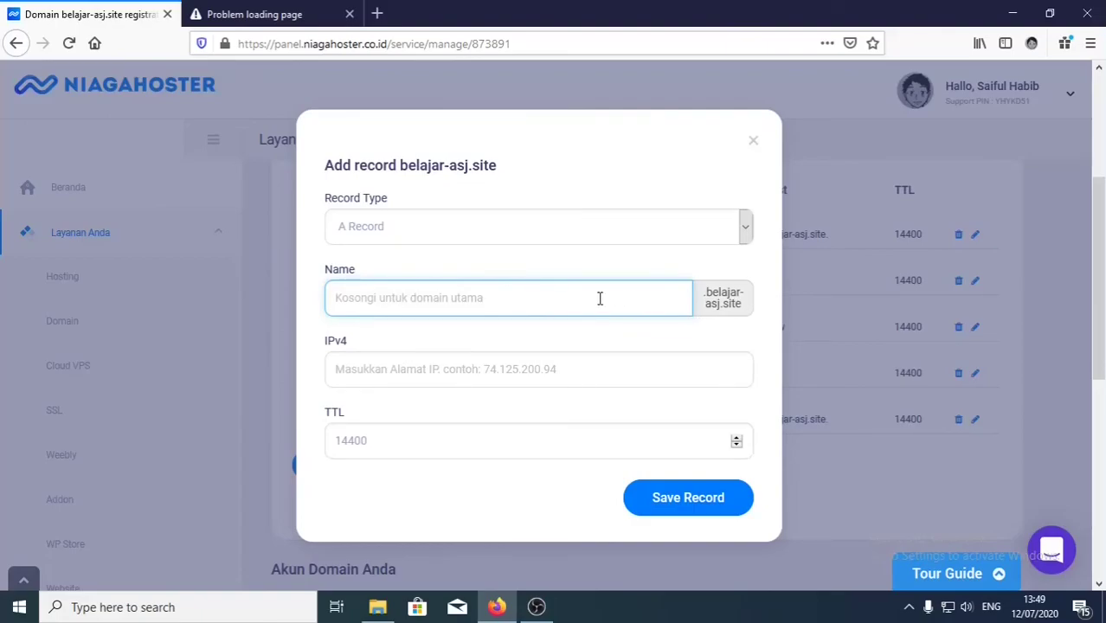
click(554, 372)
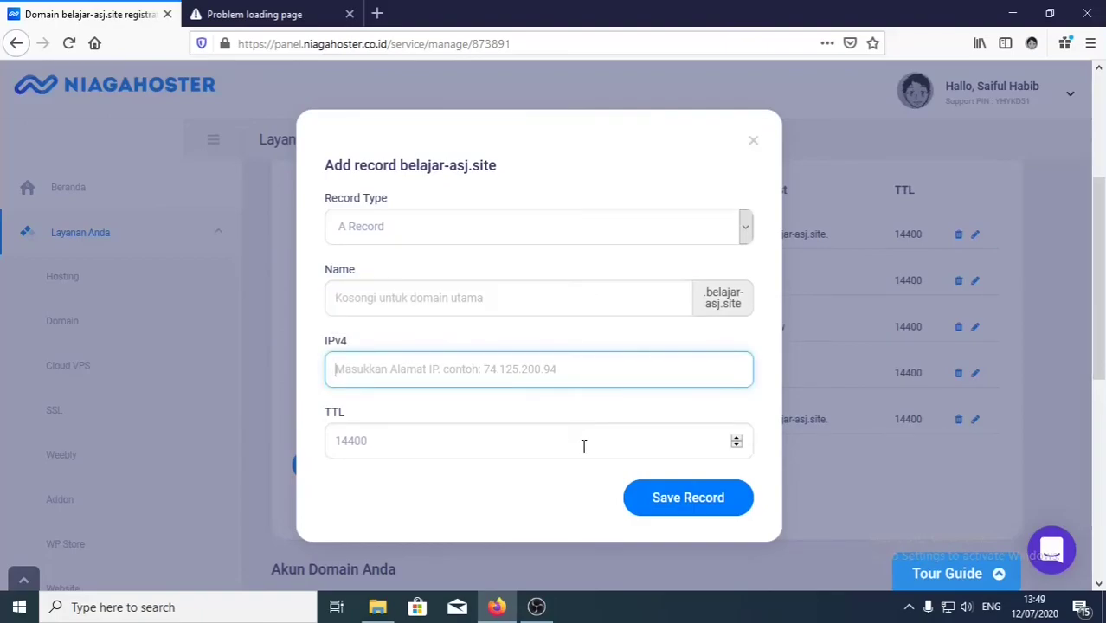
click(753, 141)
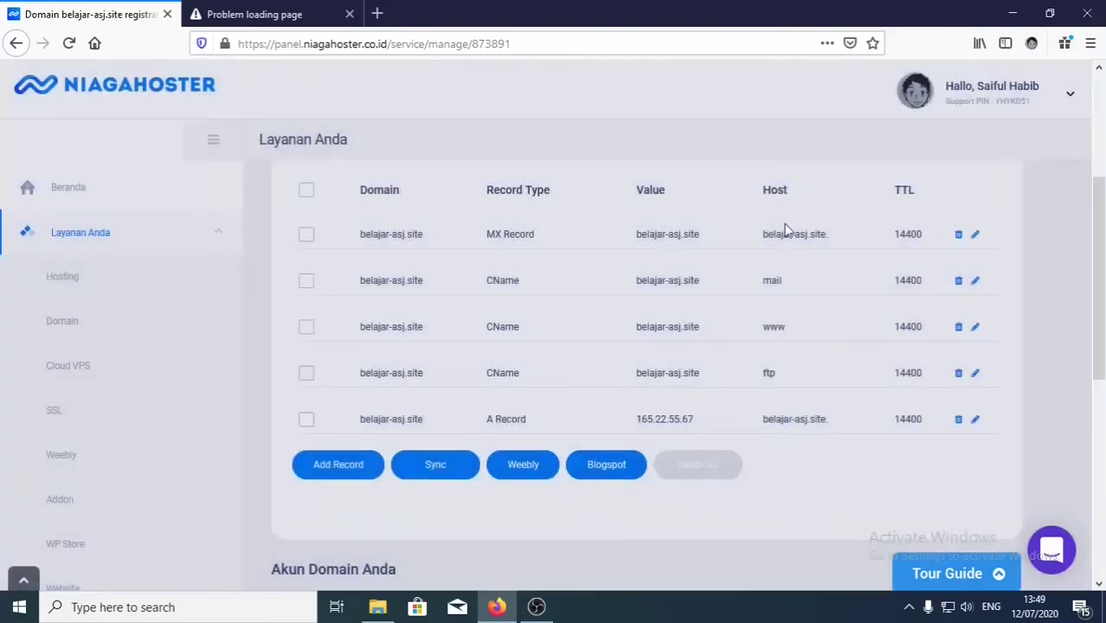
scroll(647, 311, down, 3)
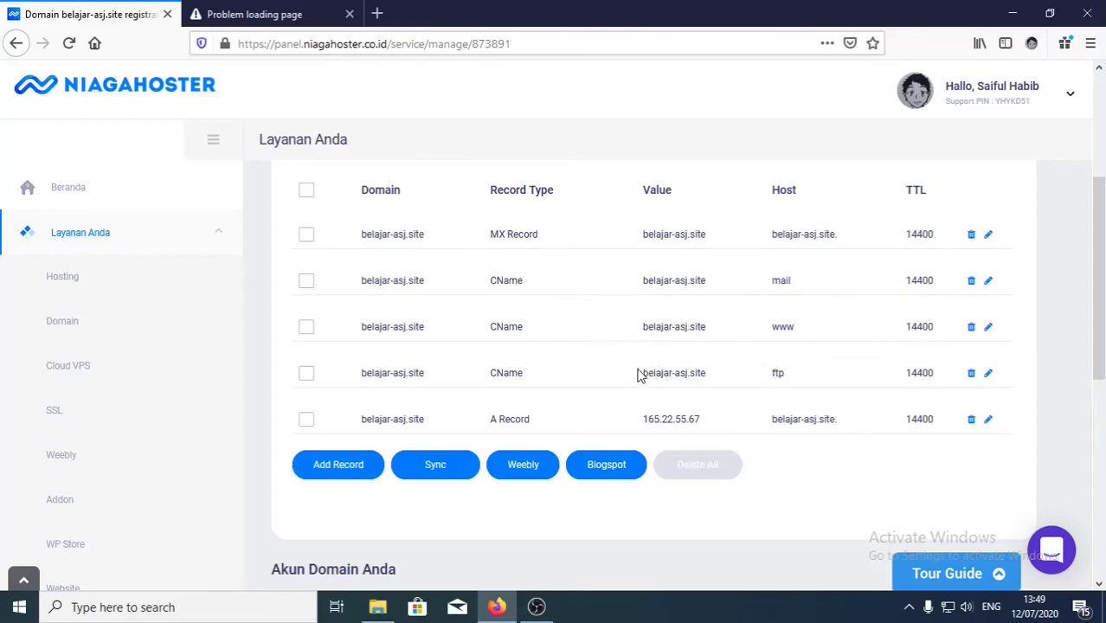
Look over the DNS Management section of belajar-asj.site, from its description to the record list and the domain account details below.
scroll(676, 381, down, 2)
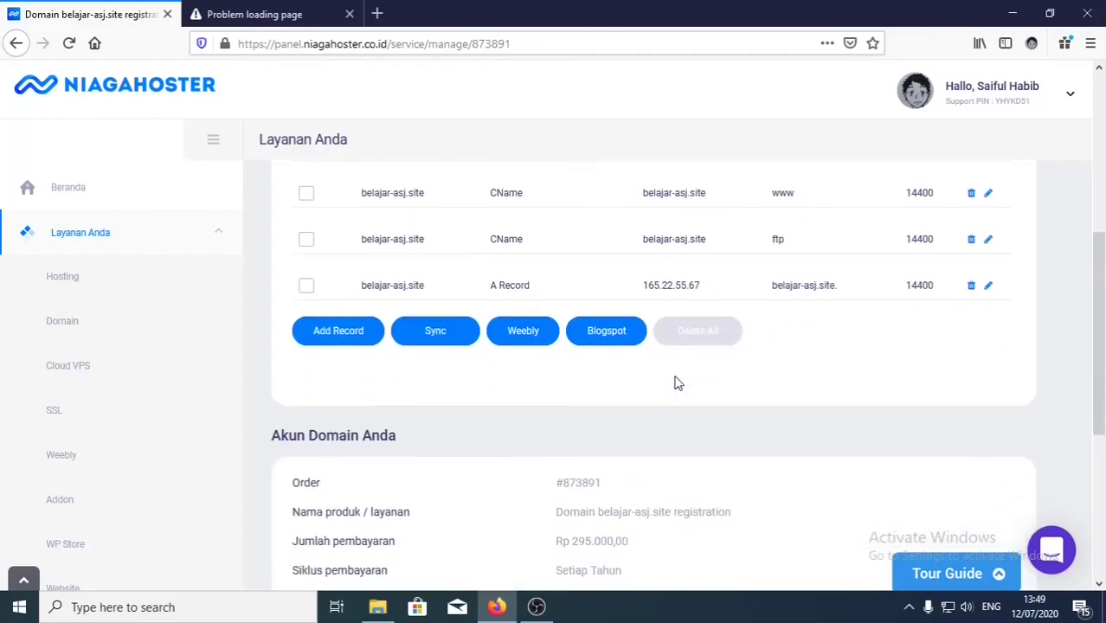
scroll(675, 383, up, 4)
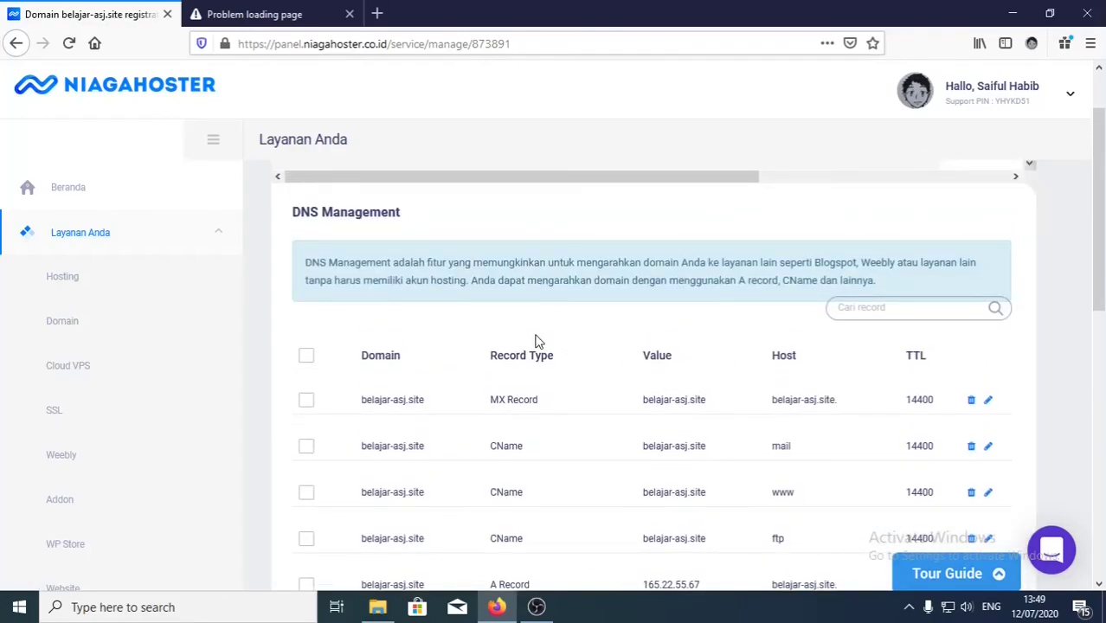
scroll(606, 329, down, 3)
scroll(589, 294, up, 1)
scroll(522, 262, up, 2)
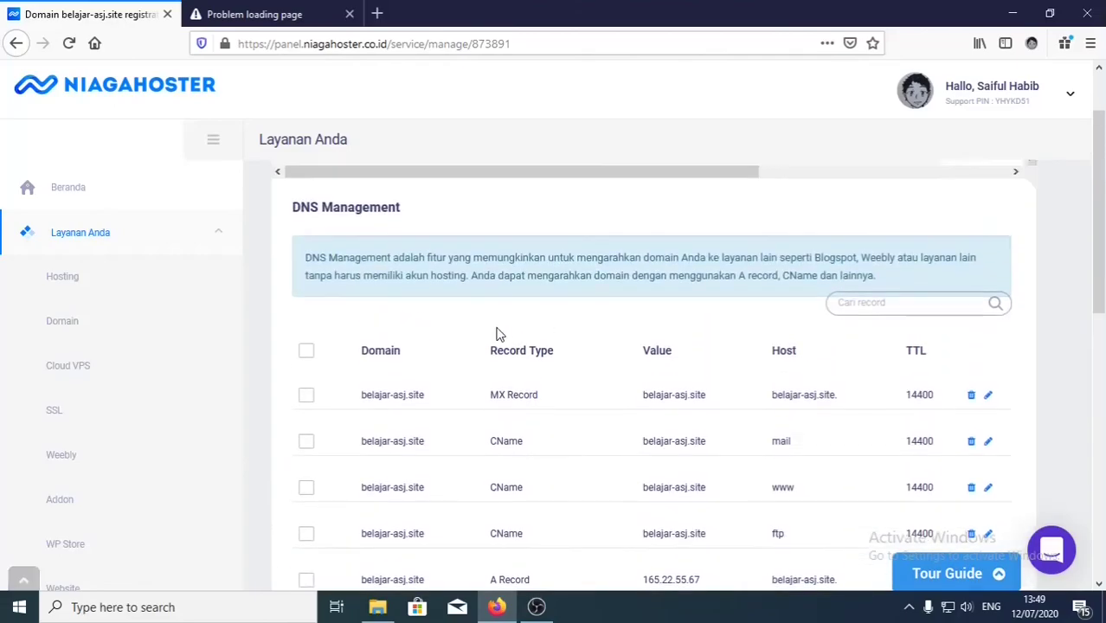
drag(514, 399, 702, 539)
click(702, 538)
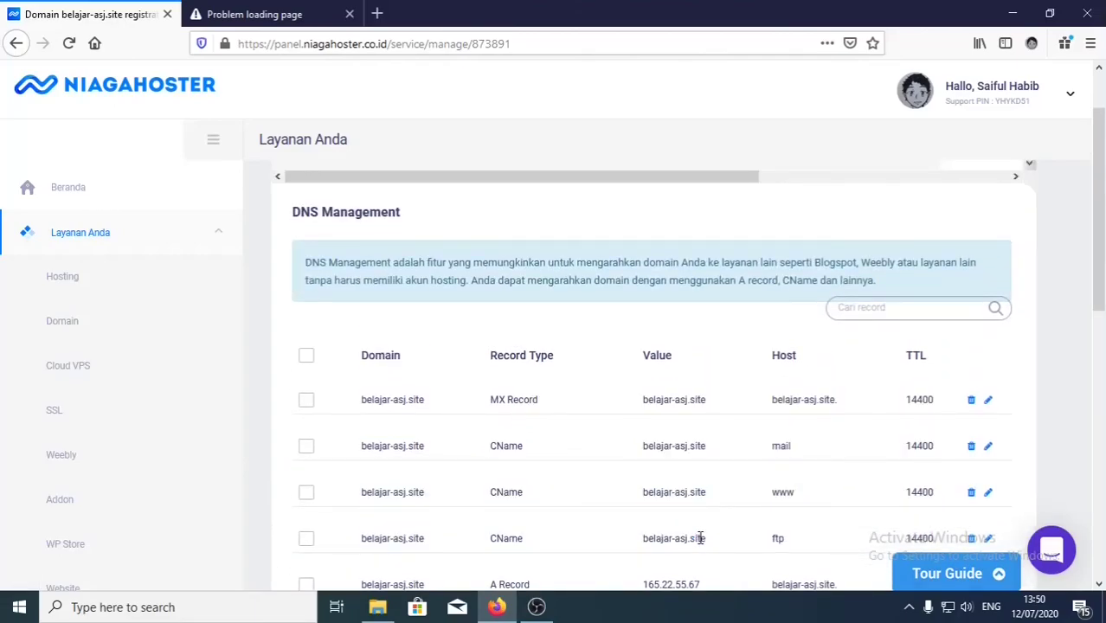
scroll(701, 527, down, 2)
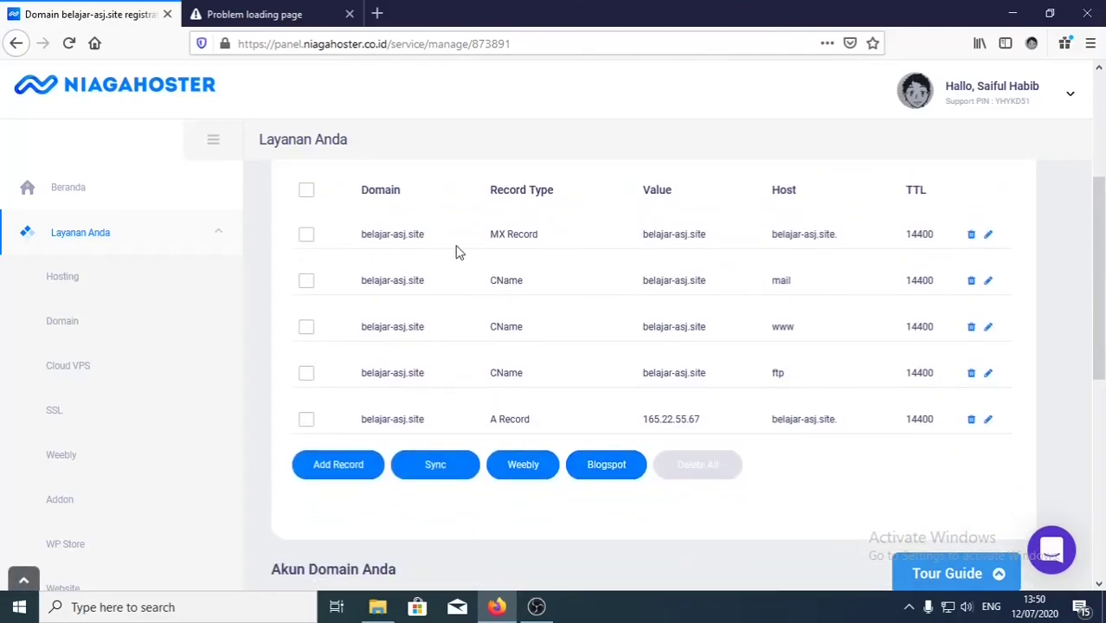
Examine all DNS records of belajar-asj.site, from the MX record's domain through the CName entries to the A record's value.
drag(393, 234, 674, 412)
click(674, 412)
drag(397, 234, 682, 418)
click(680, 418)
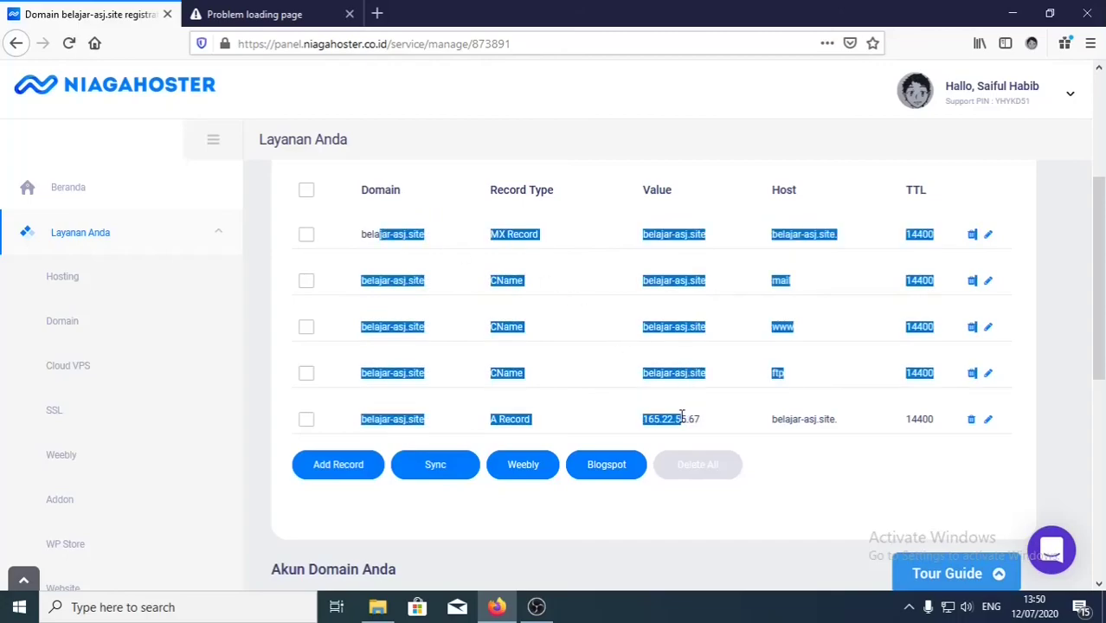
click(682, 417)
drag(397, 234, 665, 419)
click(669, 419)
scroll(548, 343, down, 5)
scroll(559, 309, up, 10)
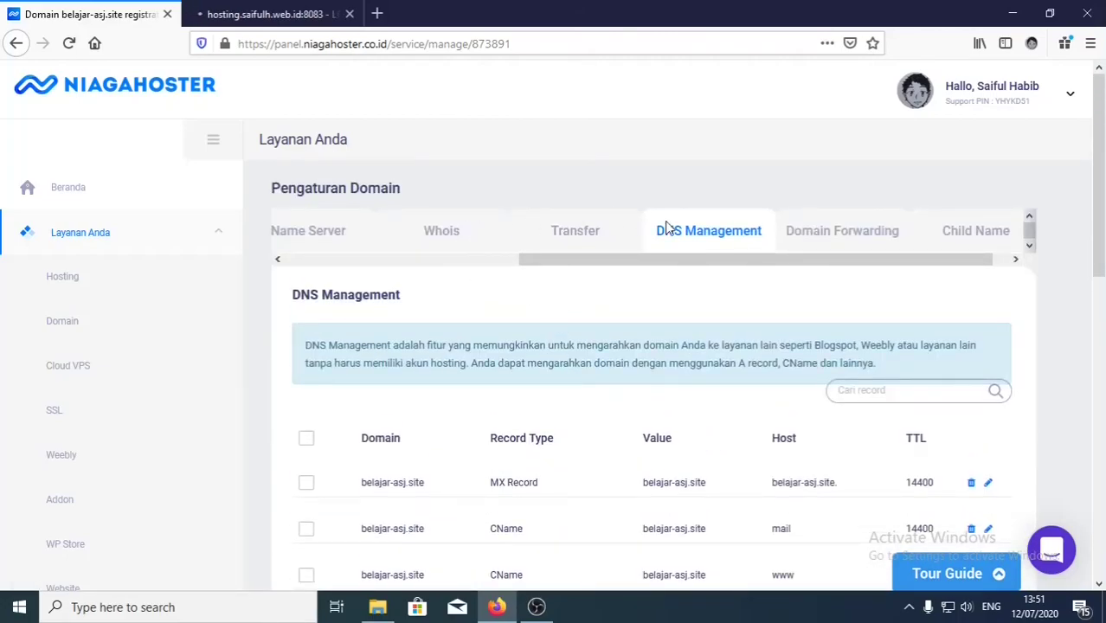
drag(604, 171, 692, 345)
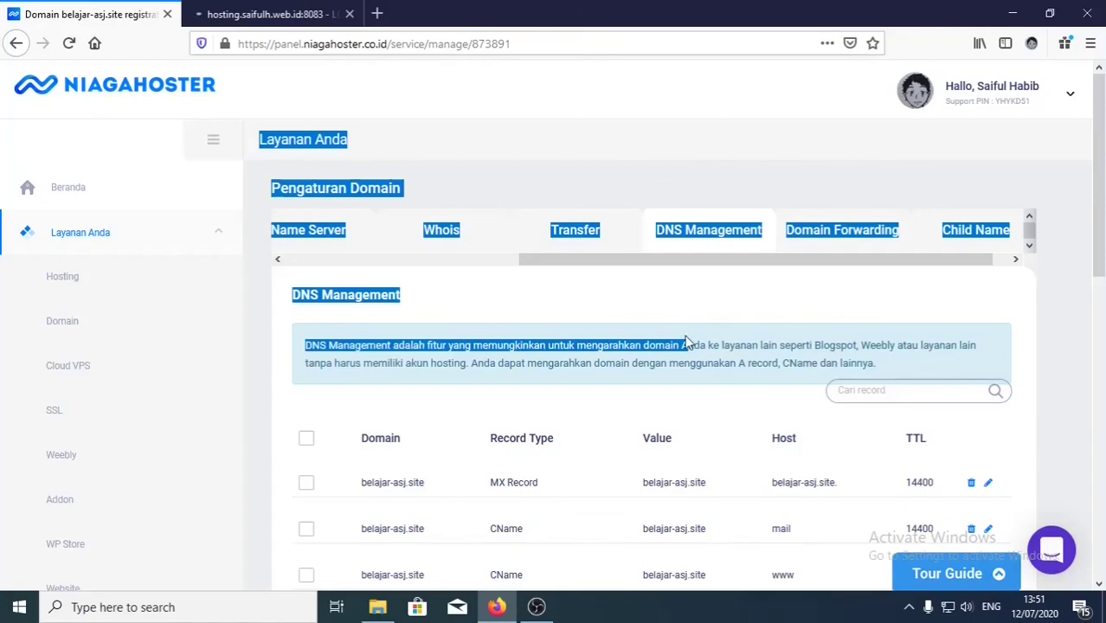
drag(600, 343, 666, 385)
click(675, 361)
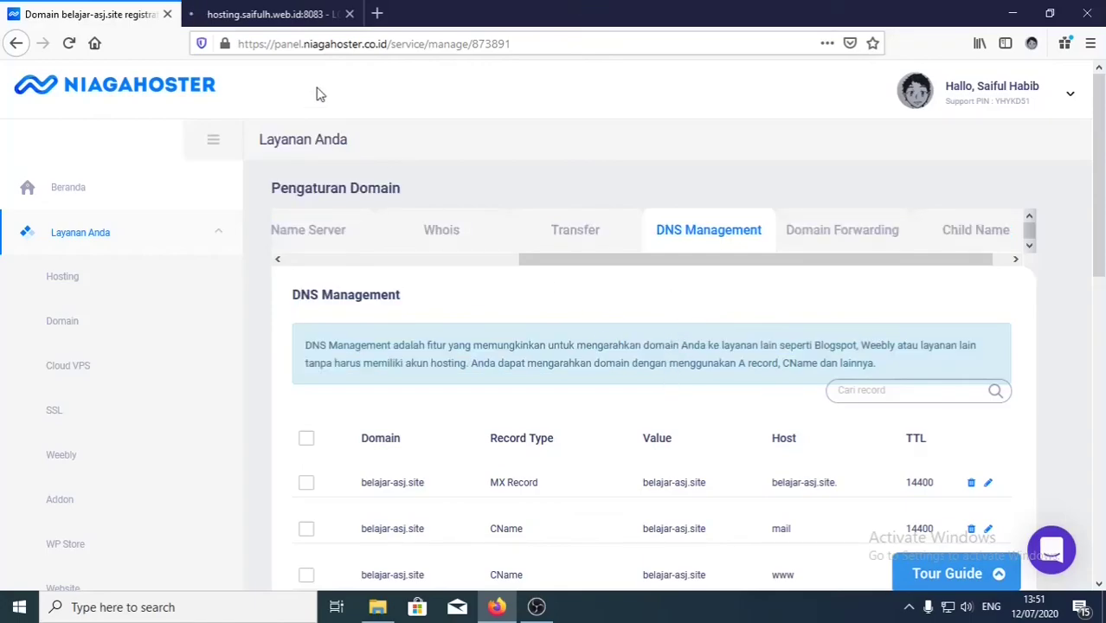
View the Hestia Control Panel login page in the other browser tab and return to the belajar-asj.site domain page.
click(278, 14)
click(122, 12)
click(251, 15)
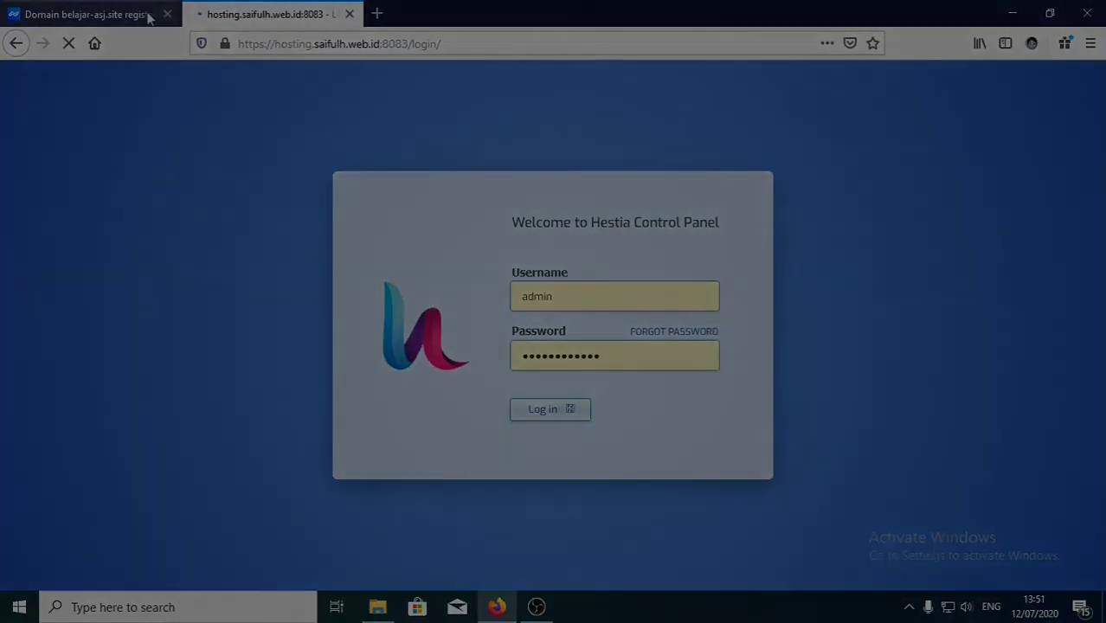
click(148, 15)
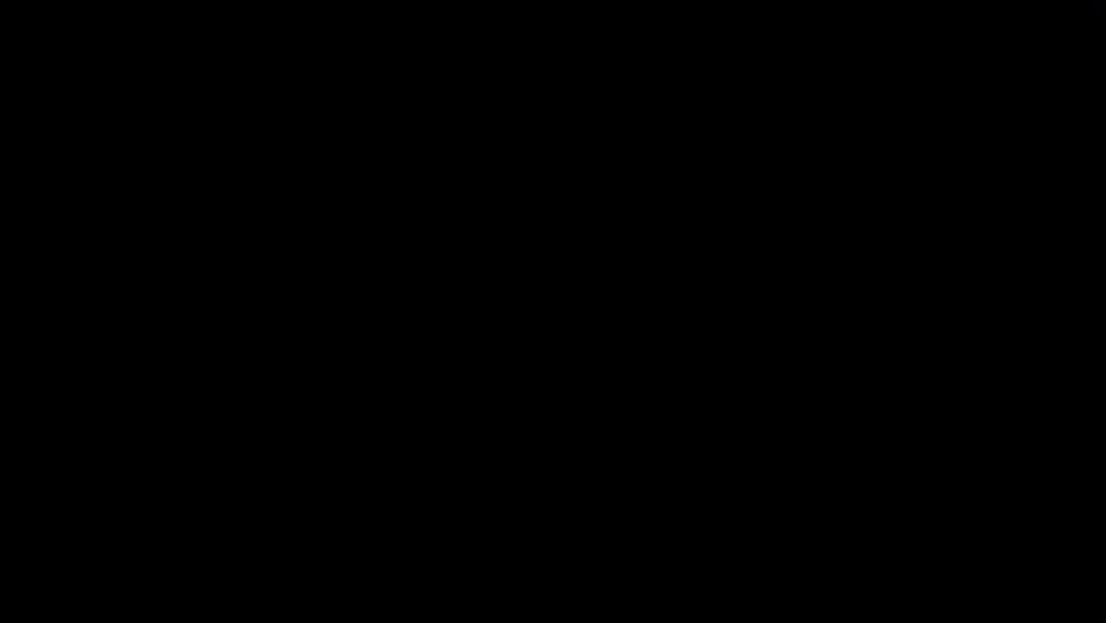